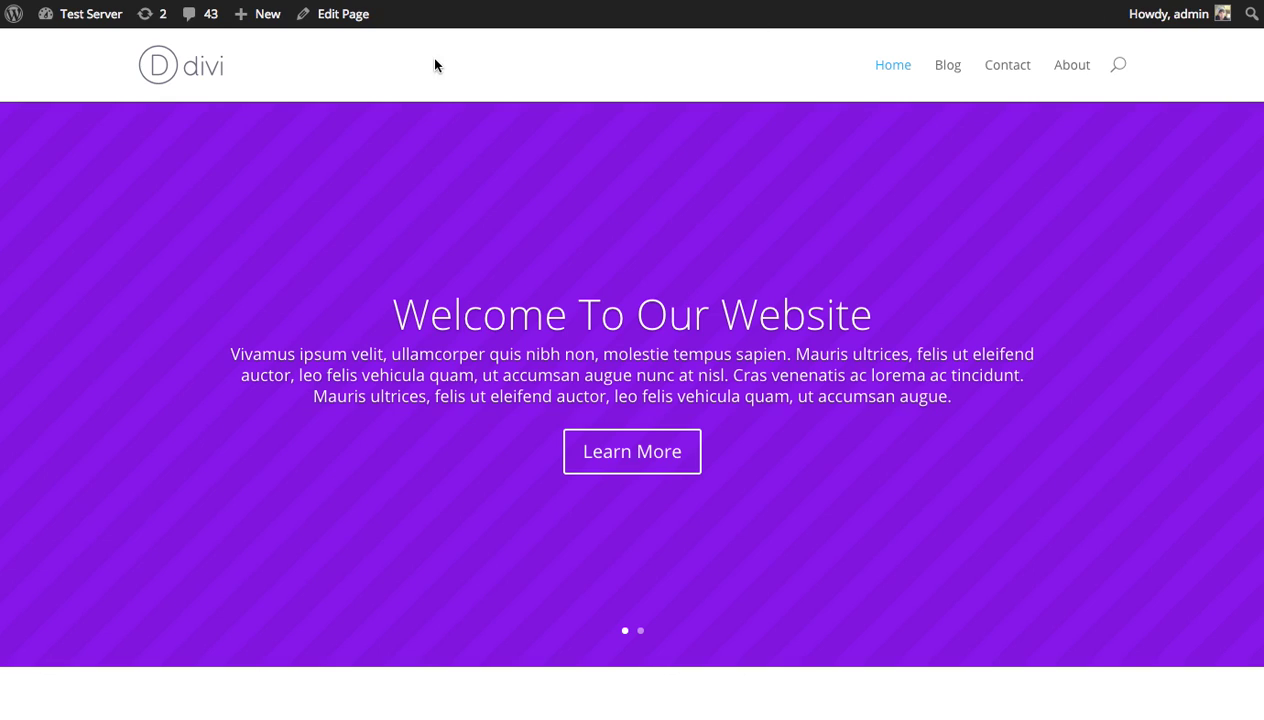
# Go from the Divi home page to the WordPress Dashboard through the Test Server admin-bar link.
pyautogui.moveTo(88, 22)
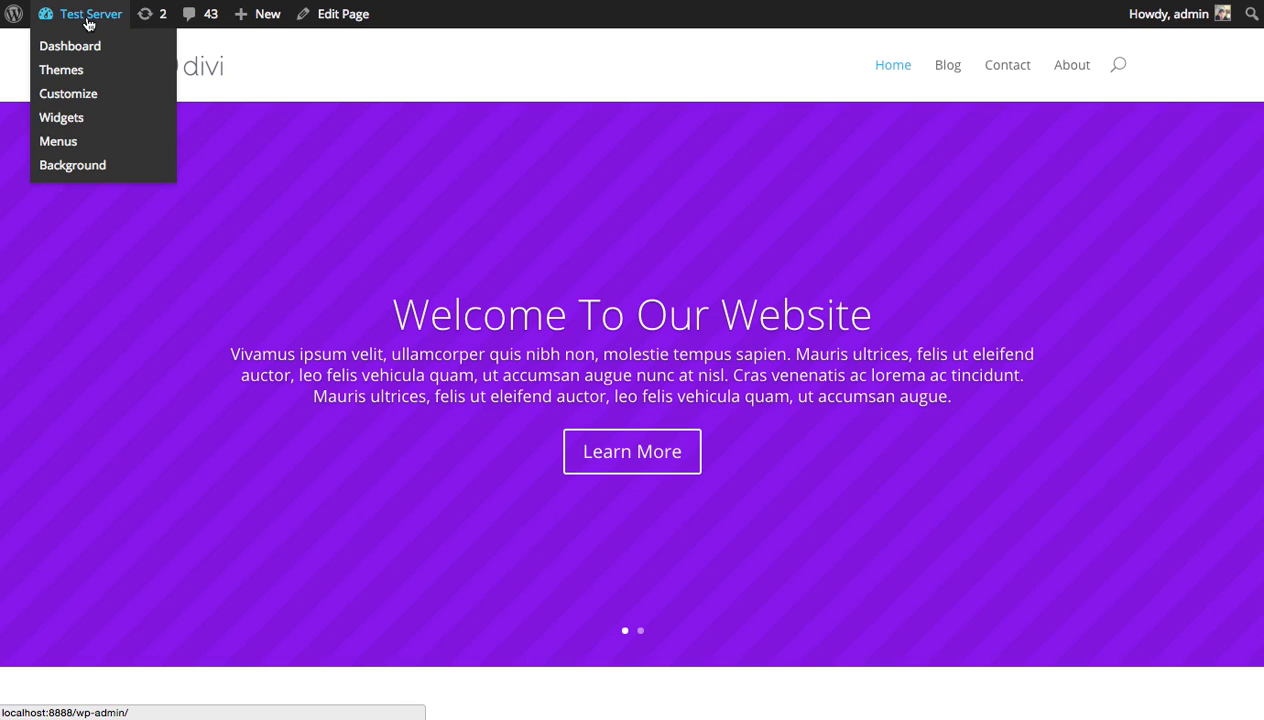
pyautogui.click(88, 22)
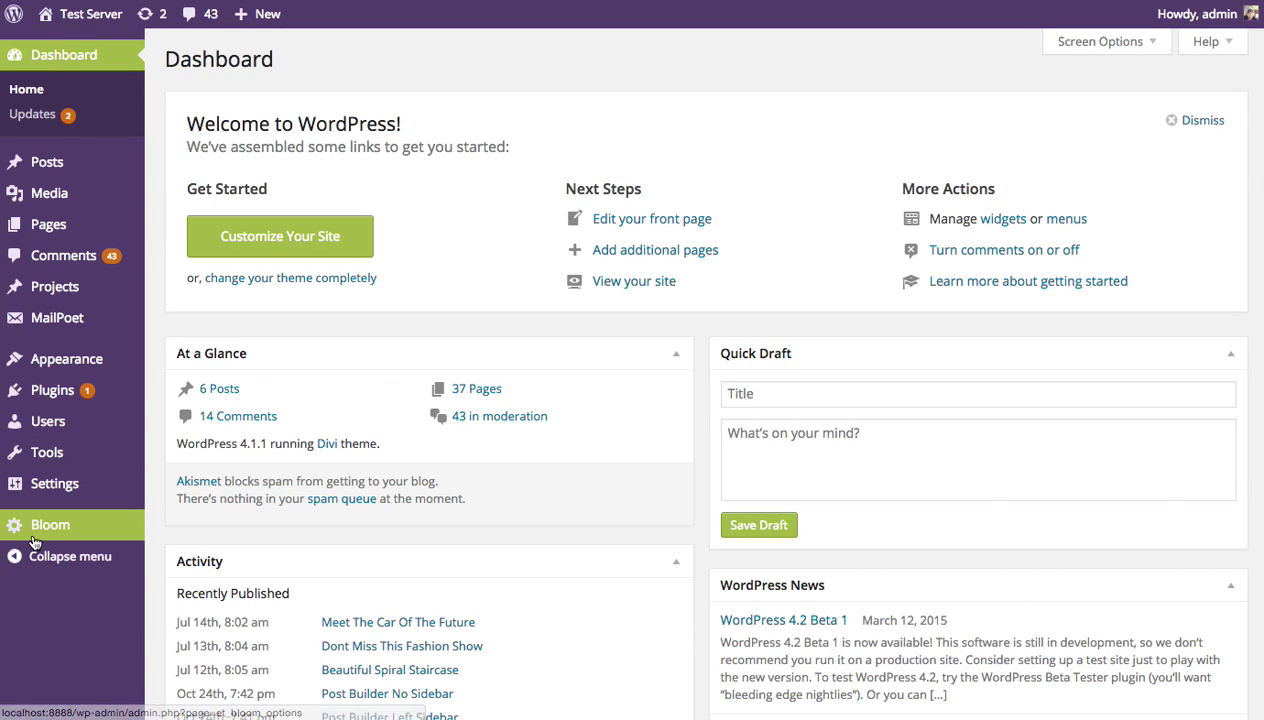
# Open Bloom's Optin Forms list and start creating a new optin.
pyautogui.moveTo(47, 527)
pyautogui.click(202, 532)
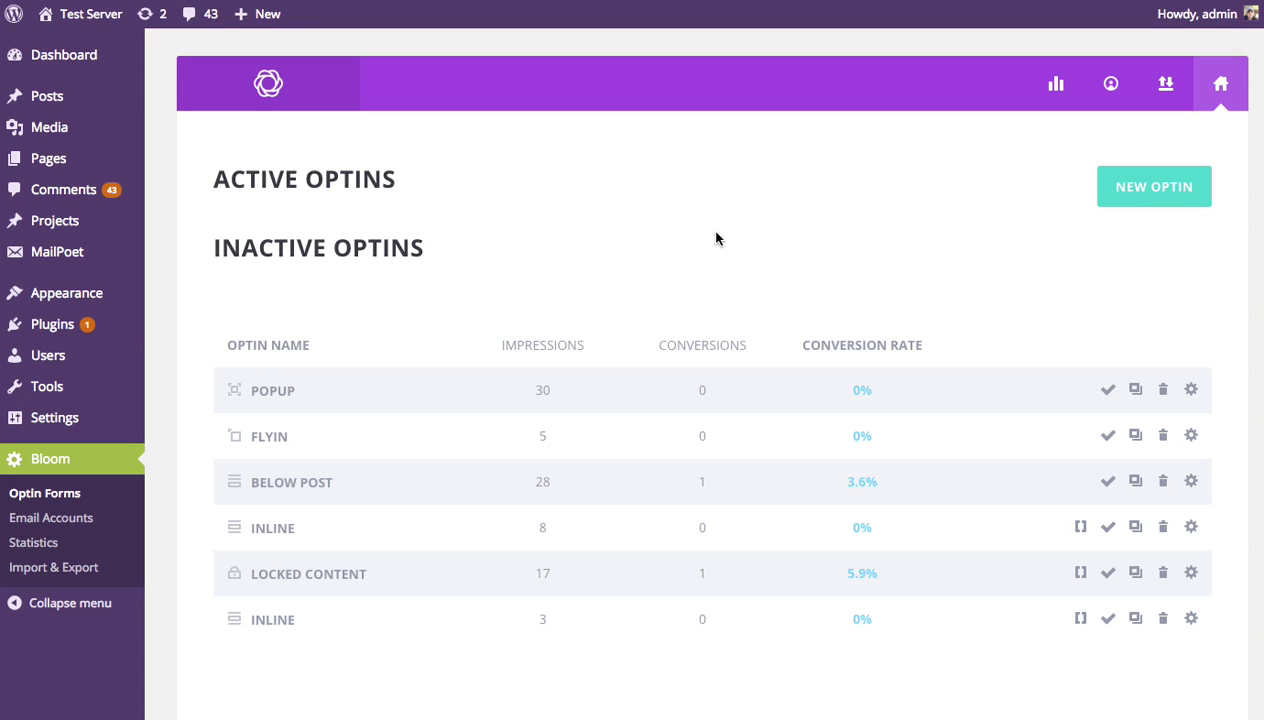
pyautogui.click(1175, 198)
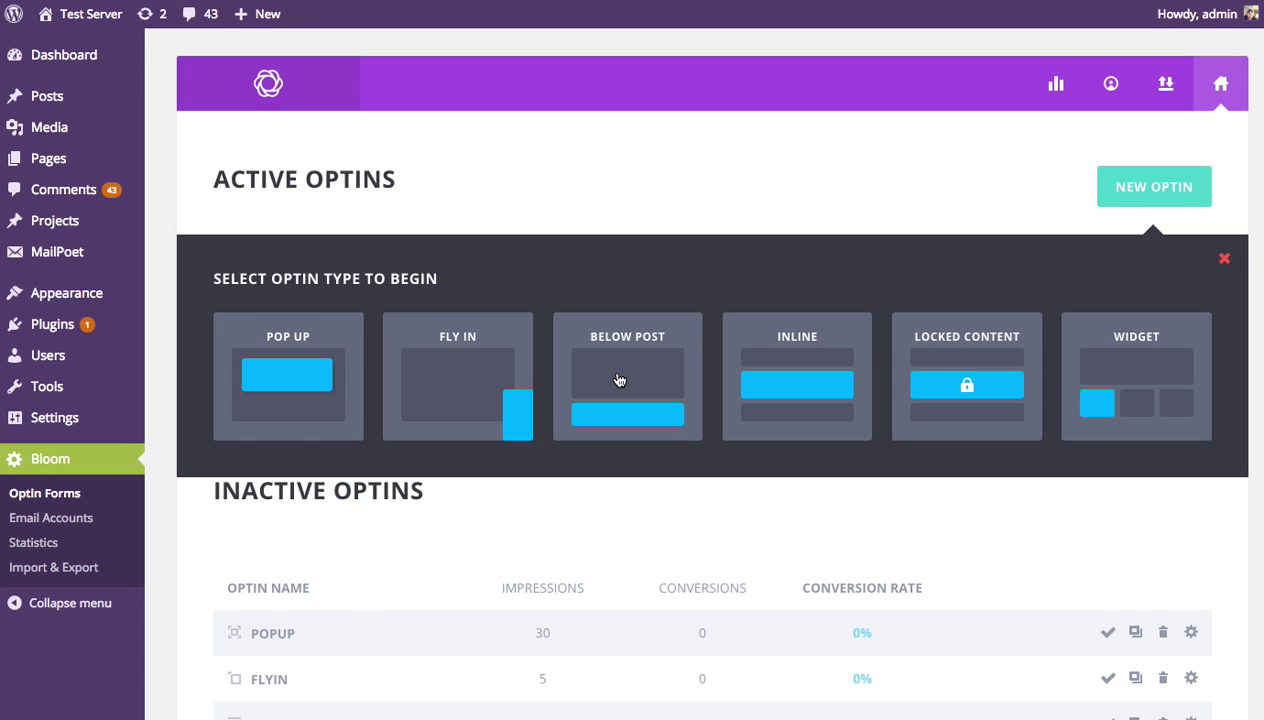
# Choose the Below Post optin type and name the optin 'Blog Optin'.
pyautogui.click(619, 380)
pyautogui.doubleClick(511, 314)
pyautogui.write('Blog Optin')
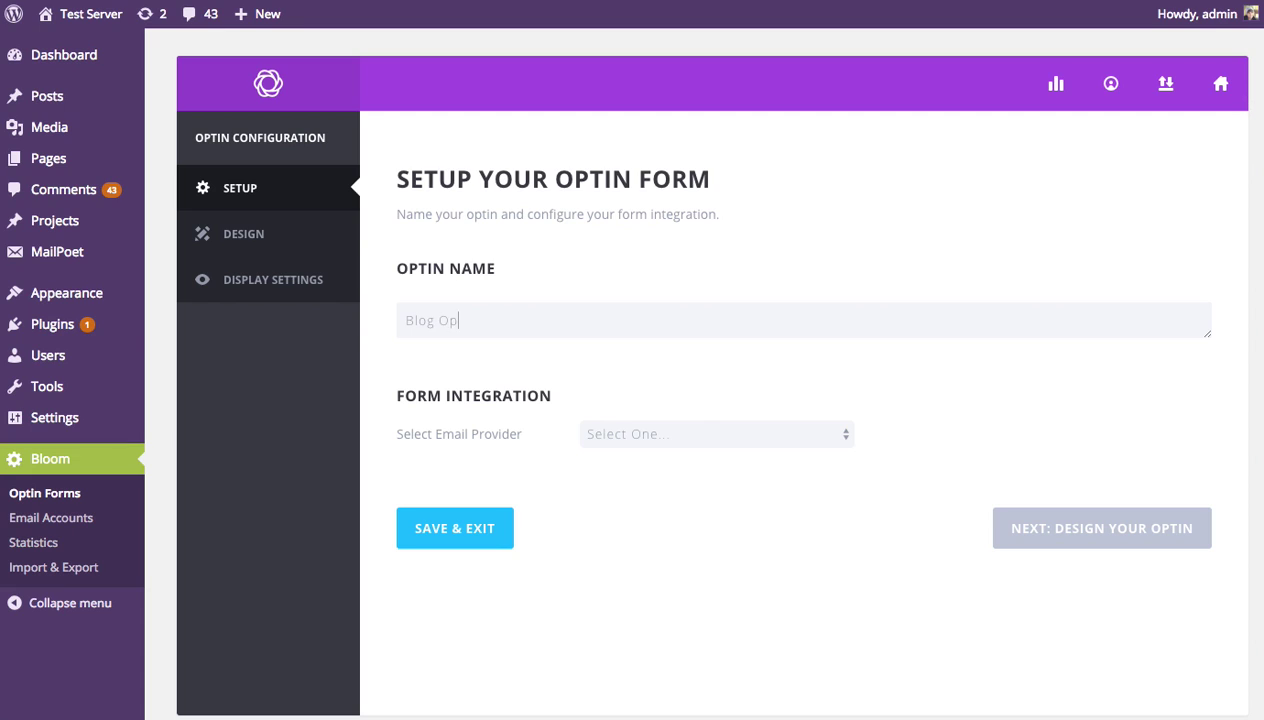
# Connect the optin to the AWeber provider, account and mailing list awlist3423452.
pyautogui.click(720, 436)
pyautogui.click(705, 470)
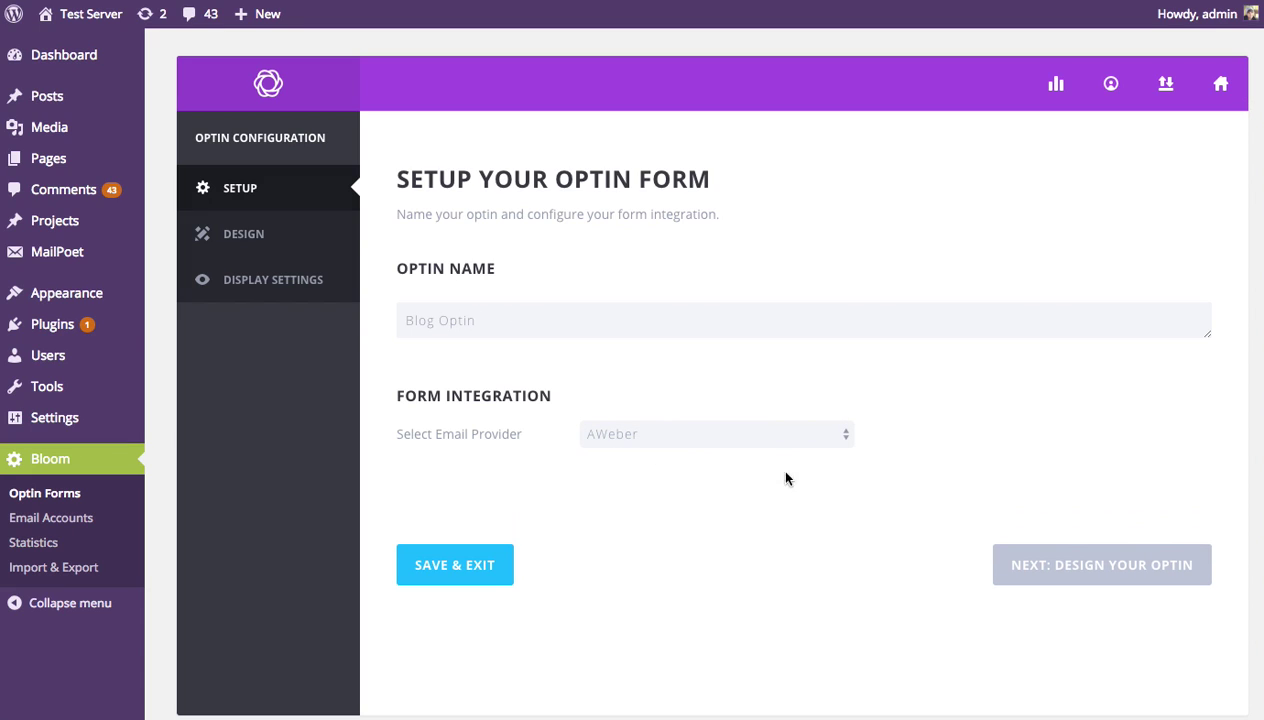
pyautogui.click(697, 484)
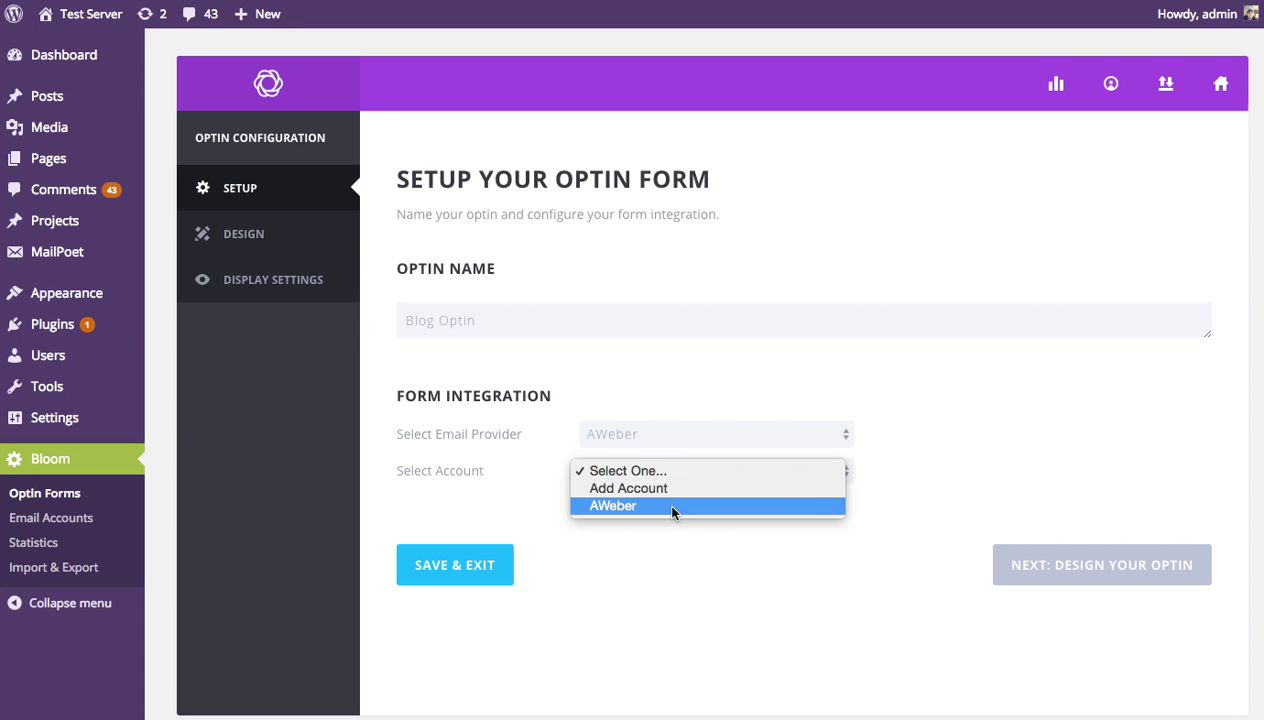
pyautogui.click(677, 509)
pyautogui.click(664, 508)
pyautogui.click(661, 516)
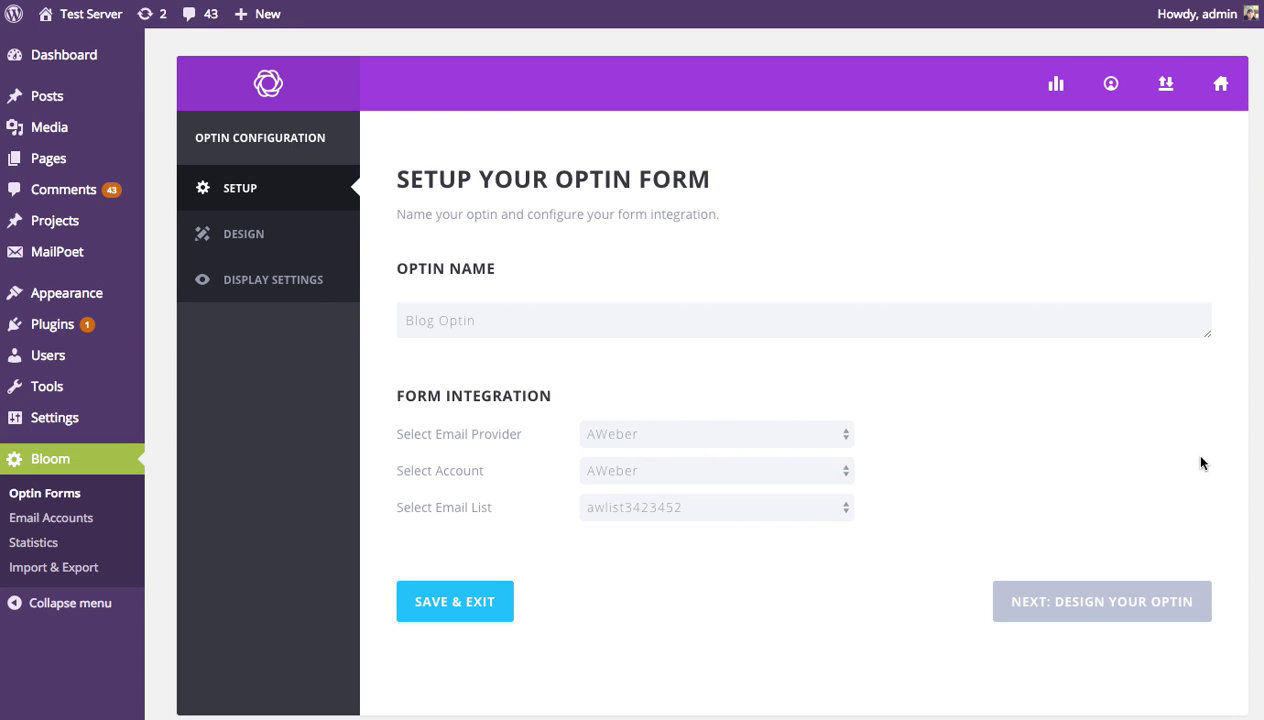
pyautogui.click(1114, 601)
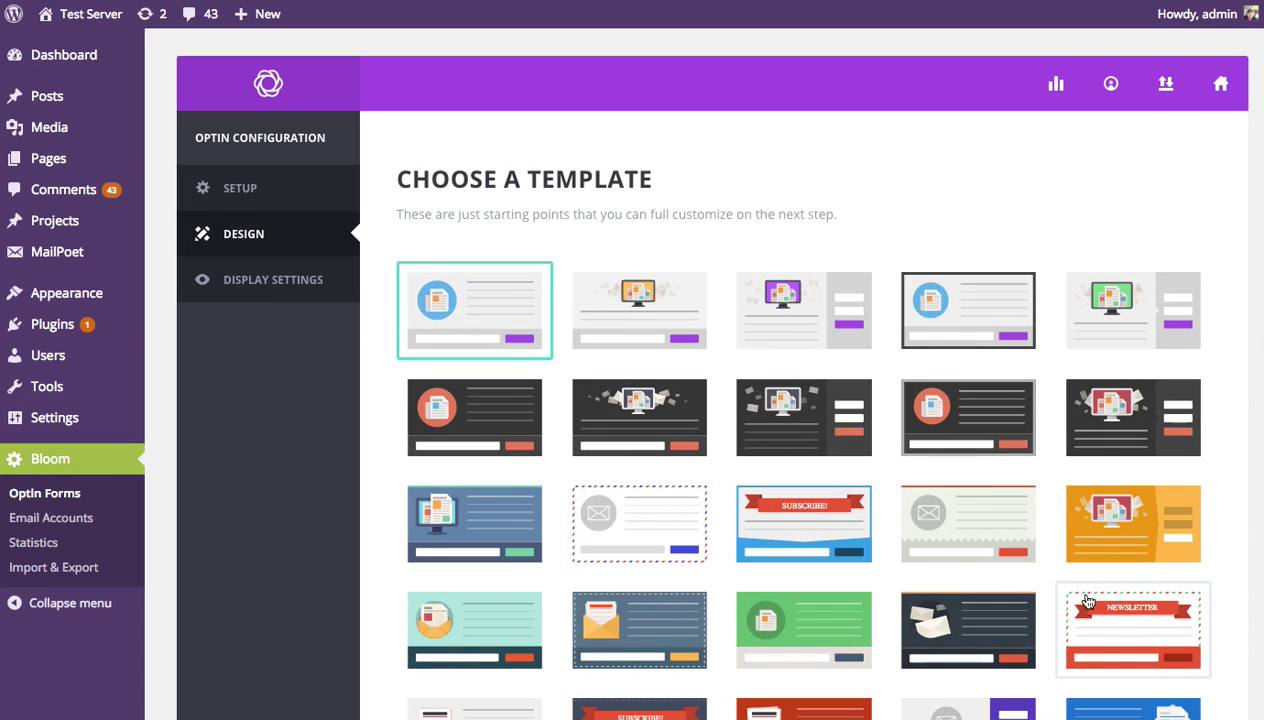
# Pick the first red newsletter template for Blog Optin.
pyautogui.scroll(-2, 912, 358)
pyautogui.scroll(-3, 912, 358)
pyautogui.scroll(1, 784, 356)
pyautogui.scroll(-2, 800, 355)
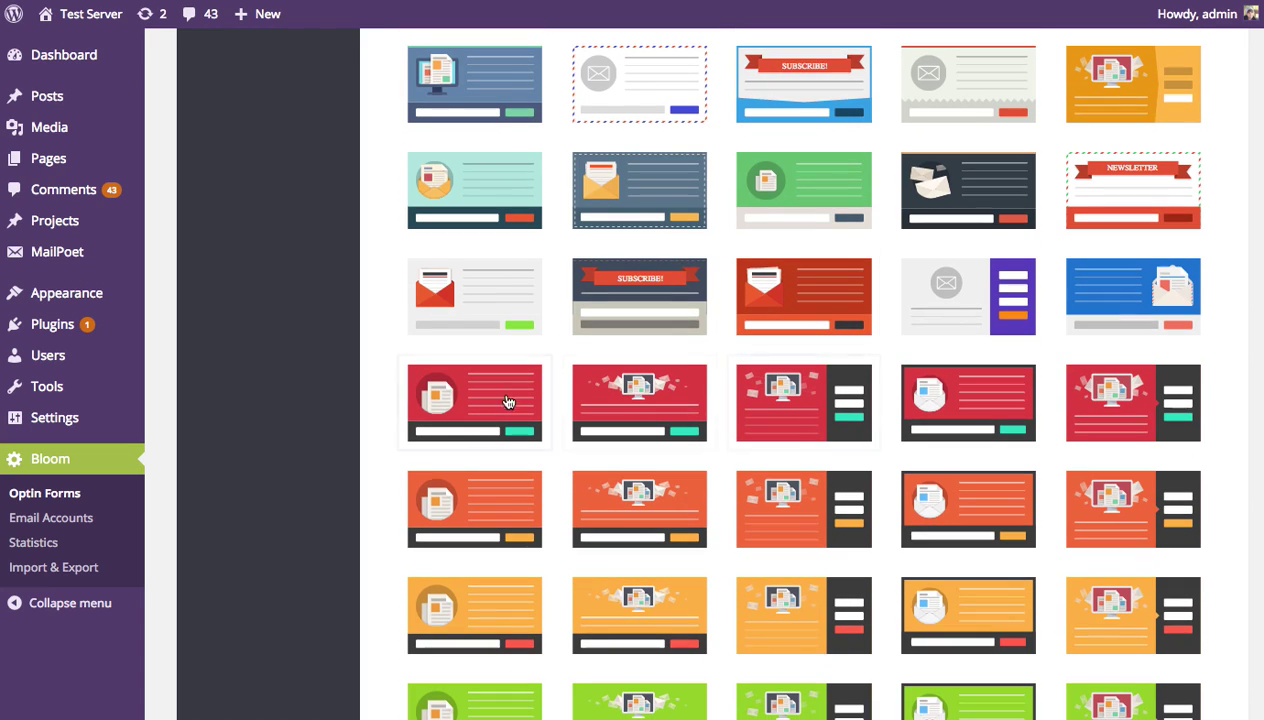
pyautogui.click(624, 390)
pyautogui.click(452, 394)
# Keep the default customization and display settings, then save Blog Optin.
pyautogui.scroll(-10, 1002, 474)
pyautogui.scroll(-3, 1198, 646)
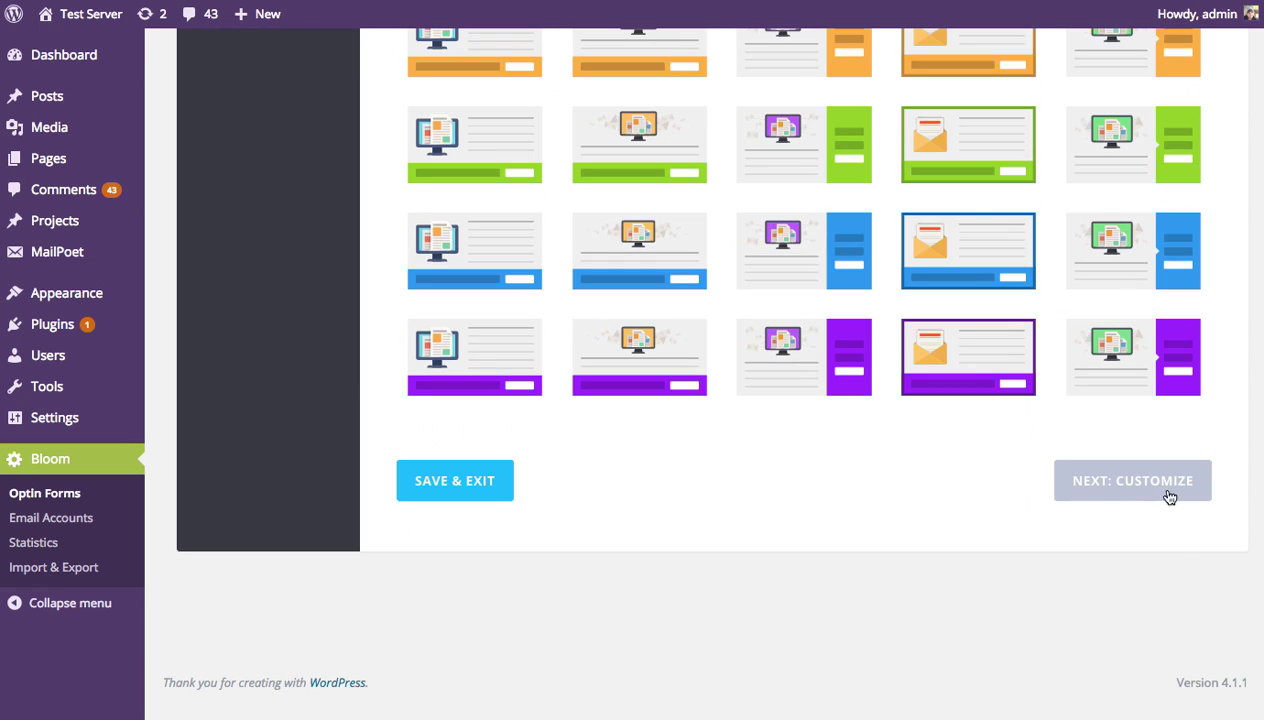
pyautogui.click(1131, 474)
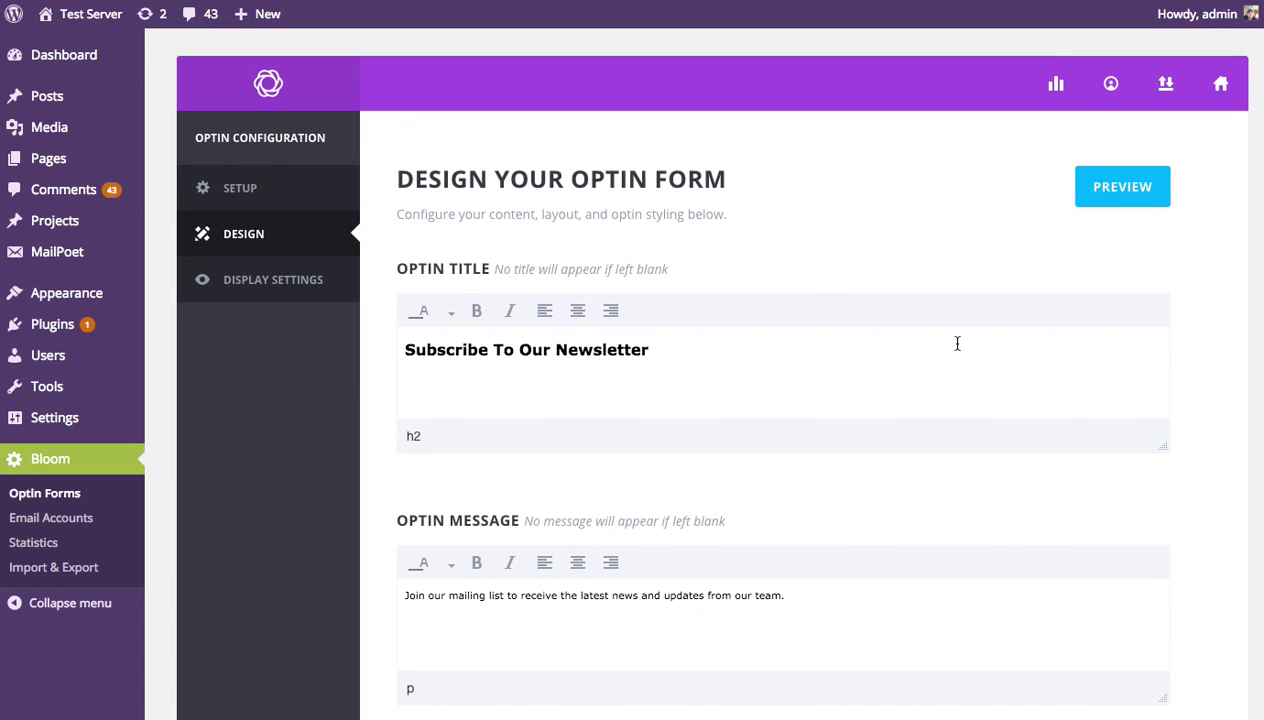
pyautogui.scroll(-20, 896, 219)
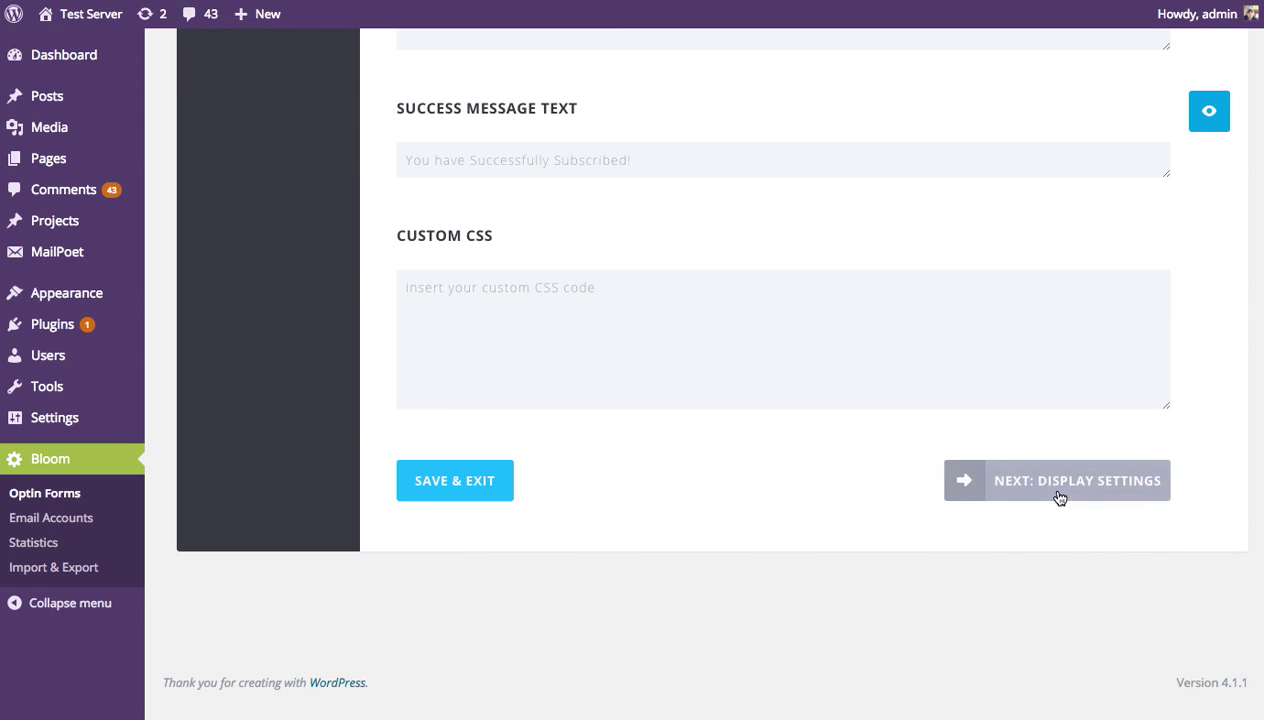
pyautogui.click(1061, 491)
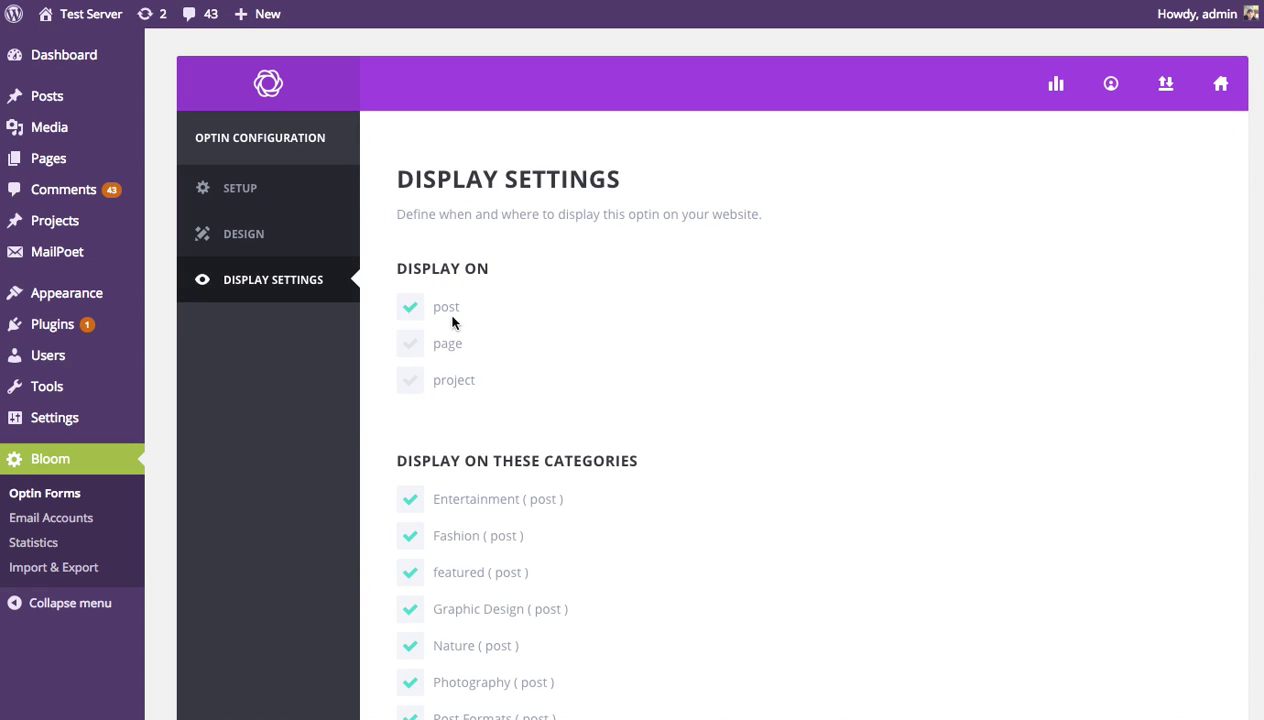
pyautogui.scroll(-15, 897, 395)
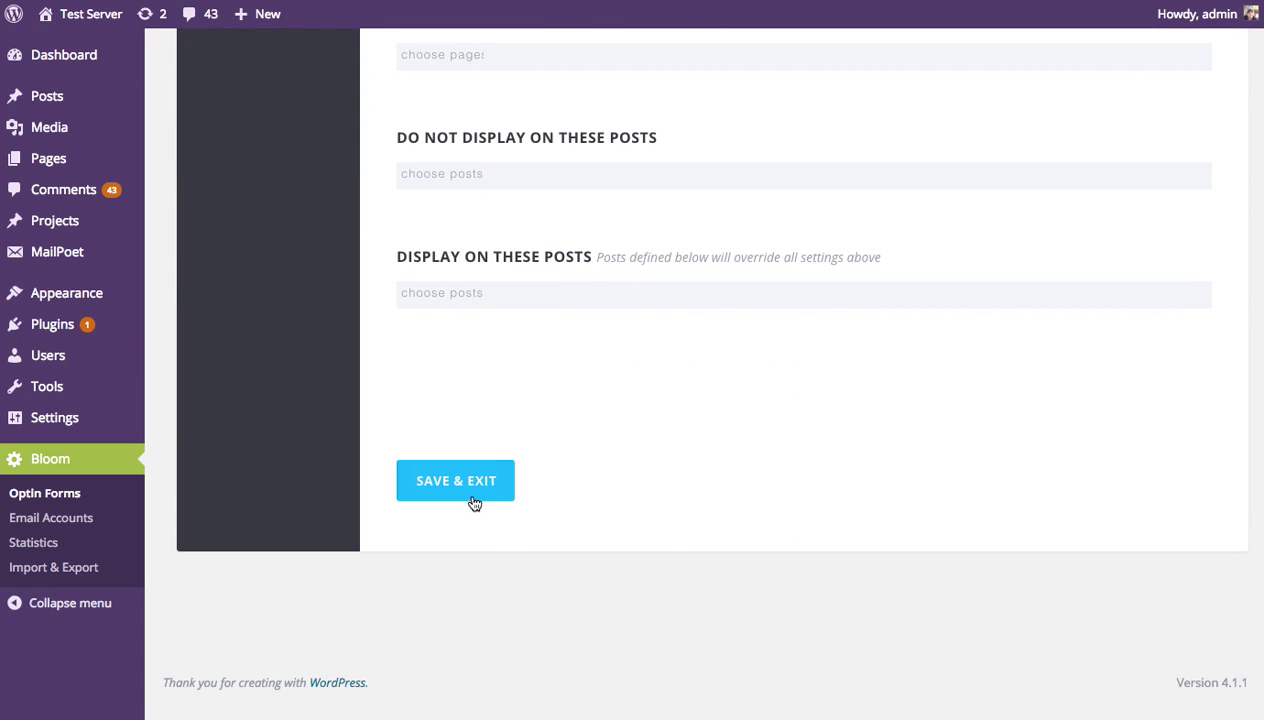
pyautogui.click(466, 492)
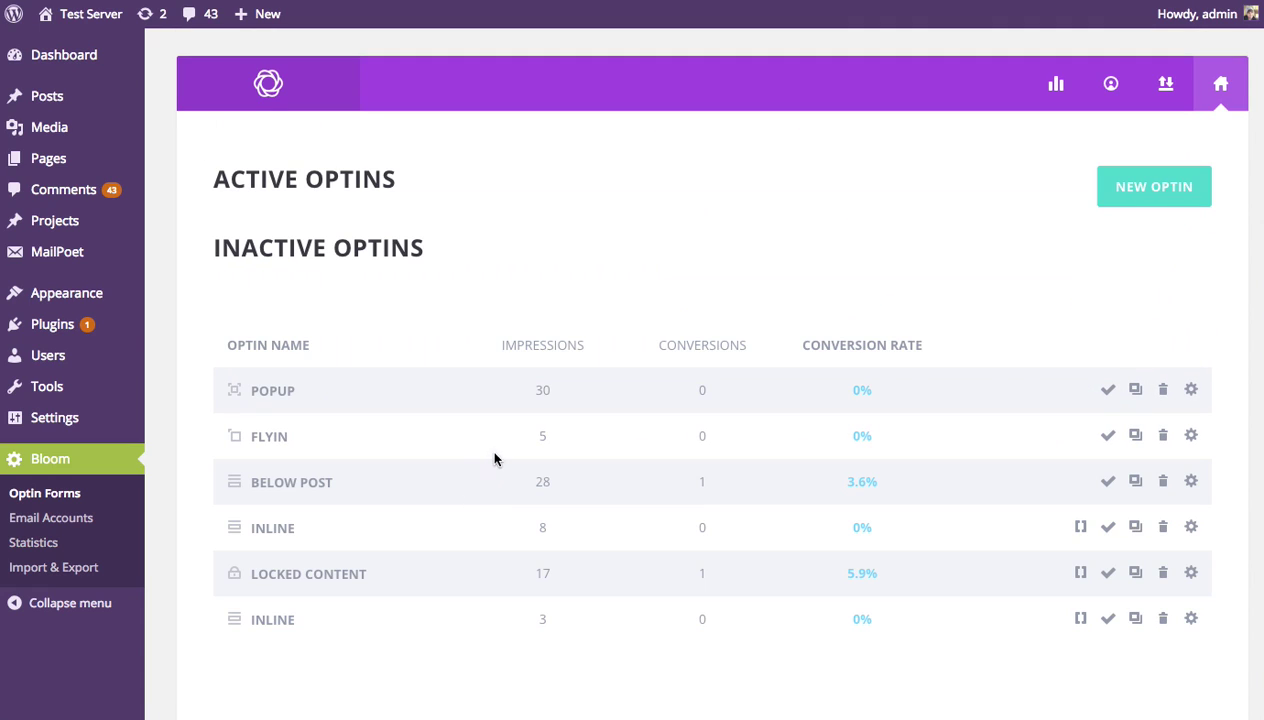
pyautogui.click(494, 459)
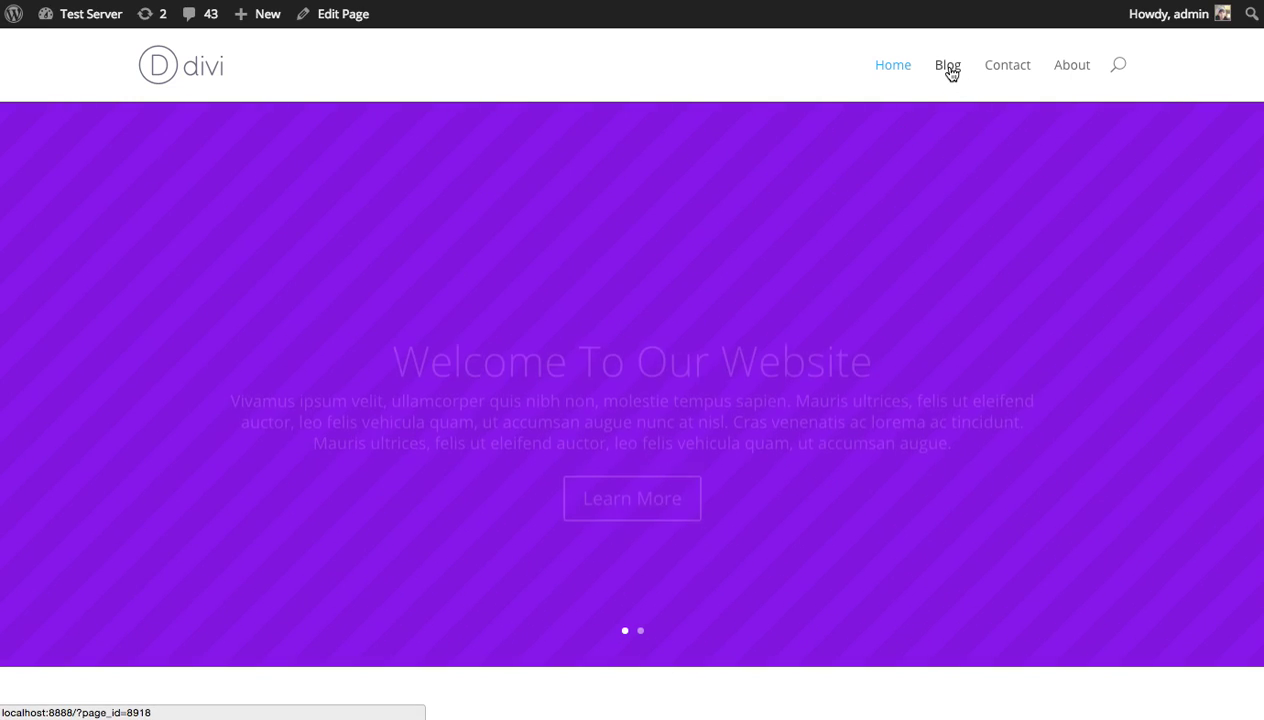
# Open the first Blog post, Meet The Car Of The Future, and scroll to the red optin below it.
pyautogui.click(951, 73)
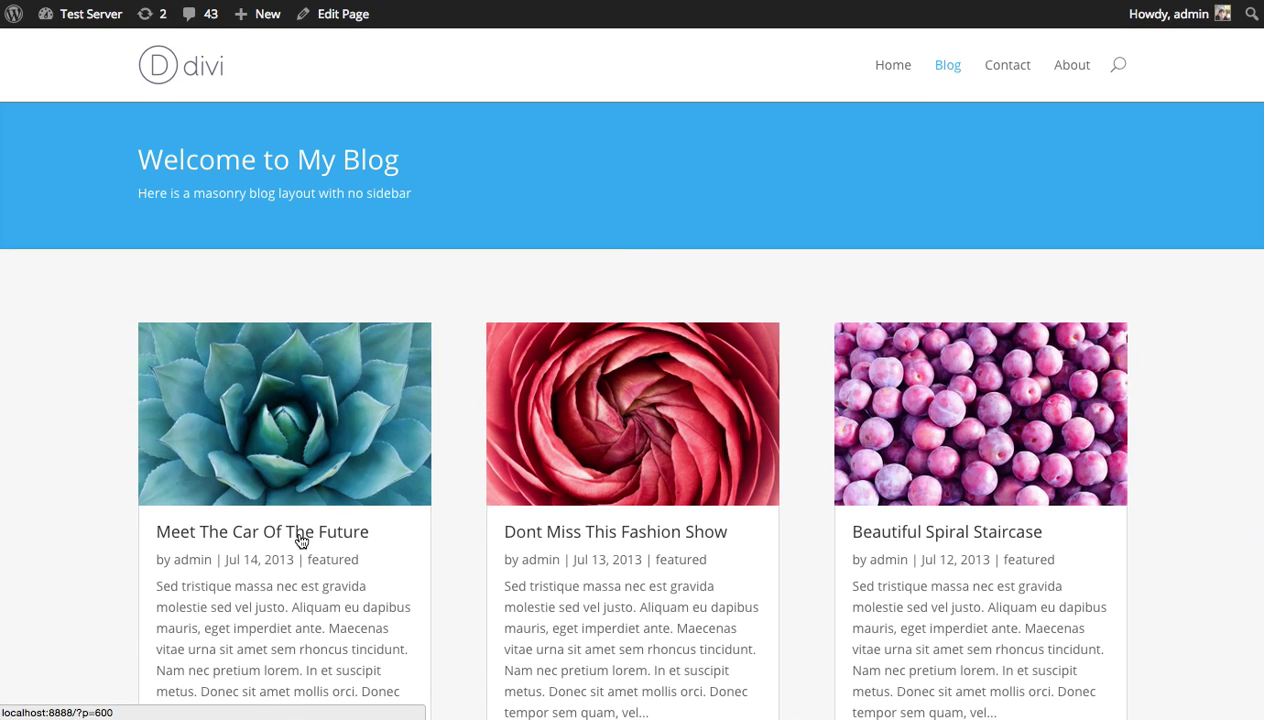
pyautogui.click(302, 530)
pyautogui.scroll(-8, 1033, 322)
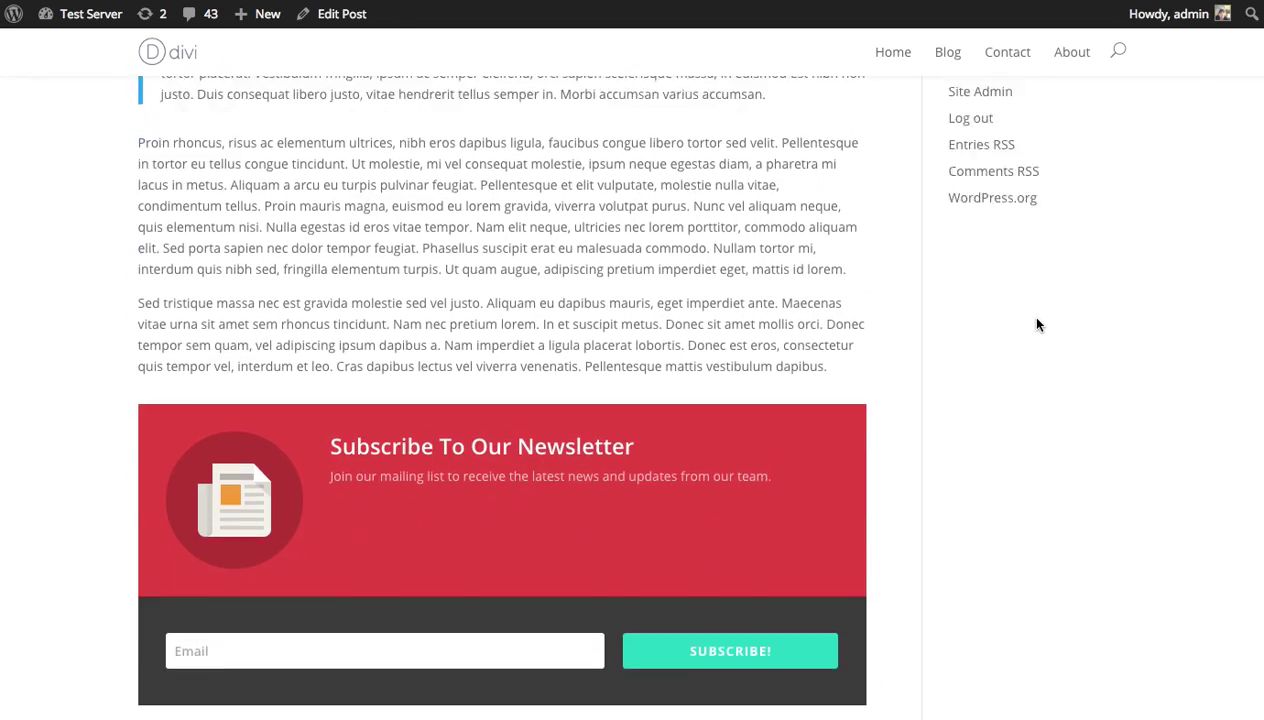
pyautogui.scroll(-2, 1037, 324)
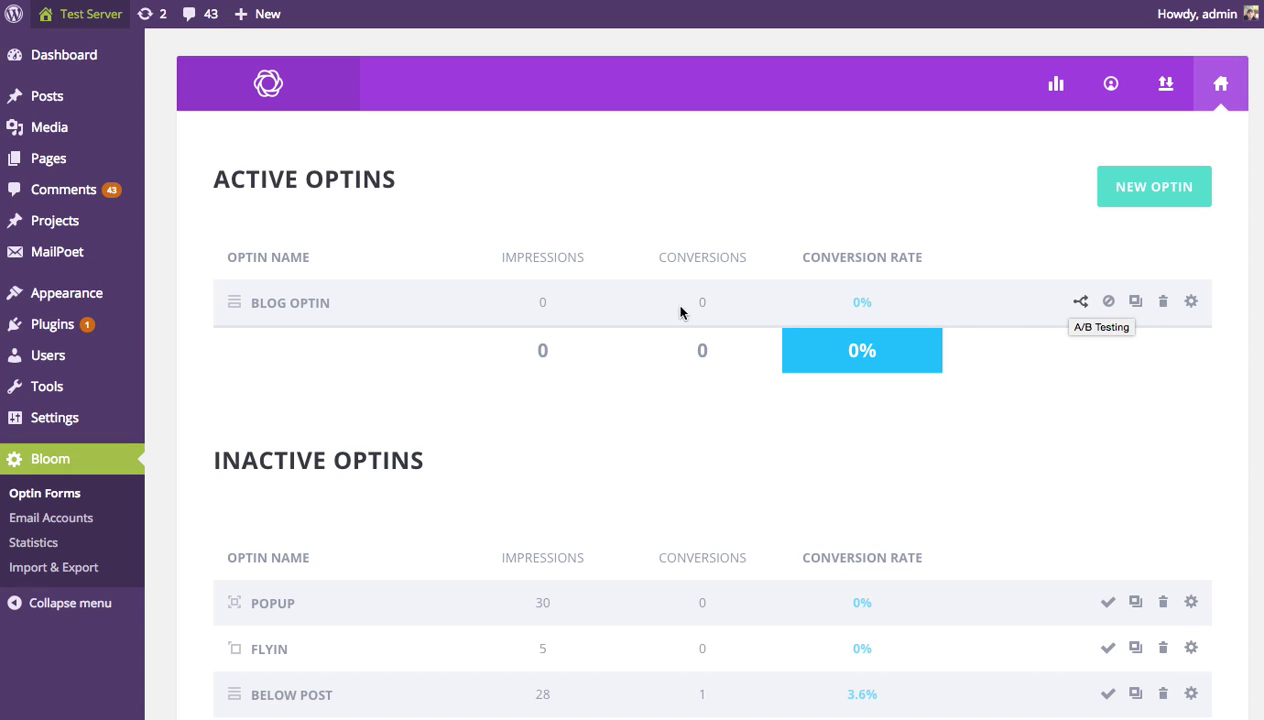
# Enable A/B testing on Blog Optin and add a new variant.
pyautogui.click(1081, 303)
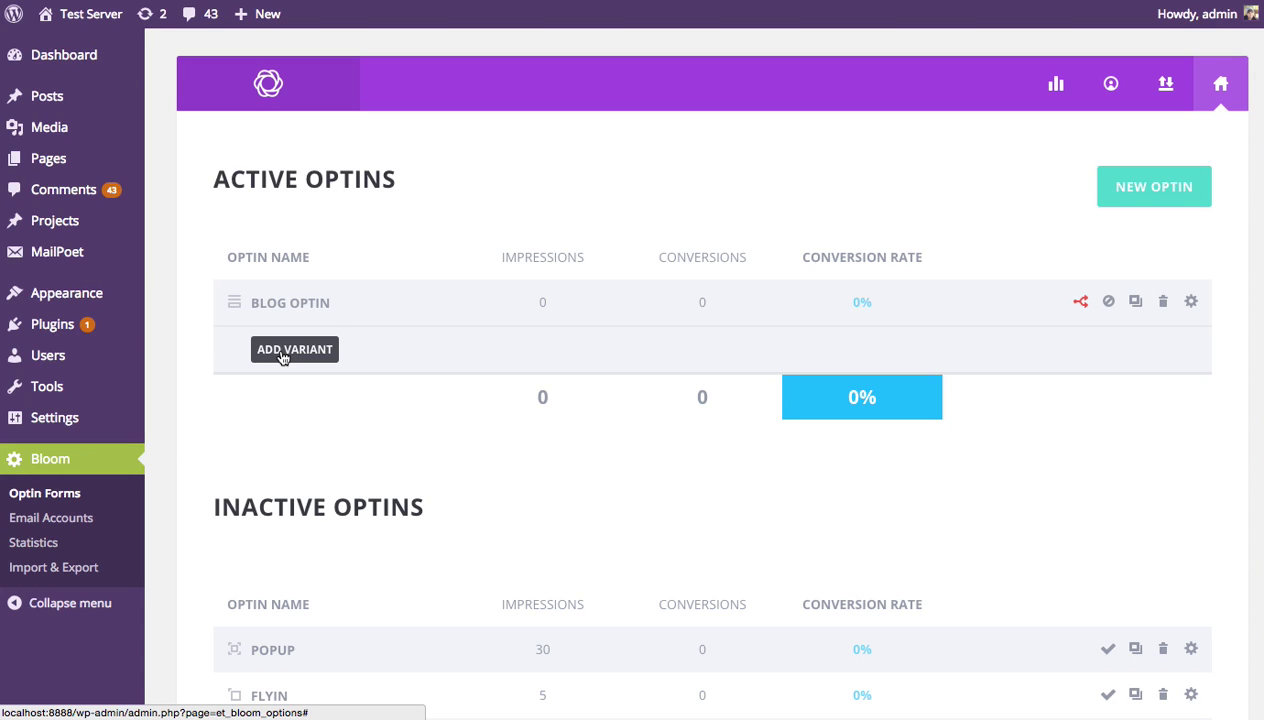
pyautogui.click(282, 355)
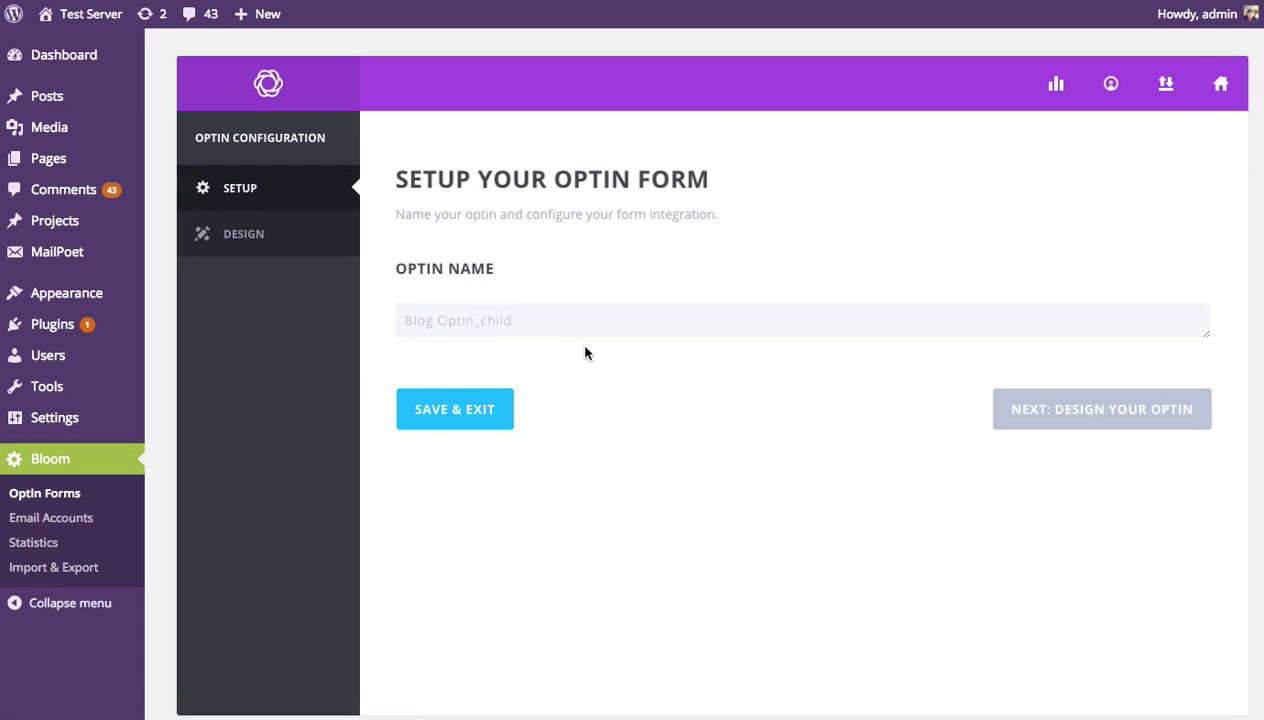
# Rename the variant from 'Blog Optin_child' to 'Blog Optin 2' and continue to its design settings.
pyautogui.tripleClick(588, 317)
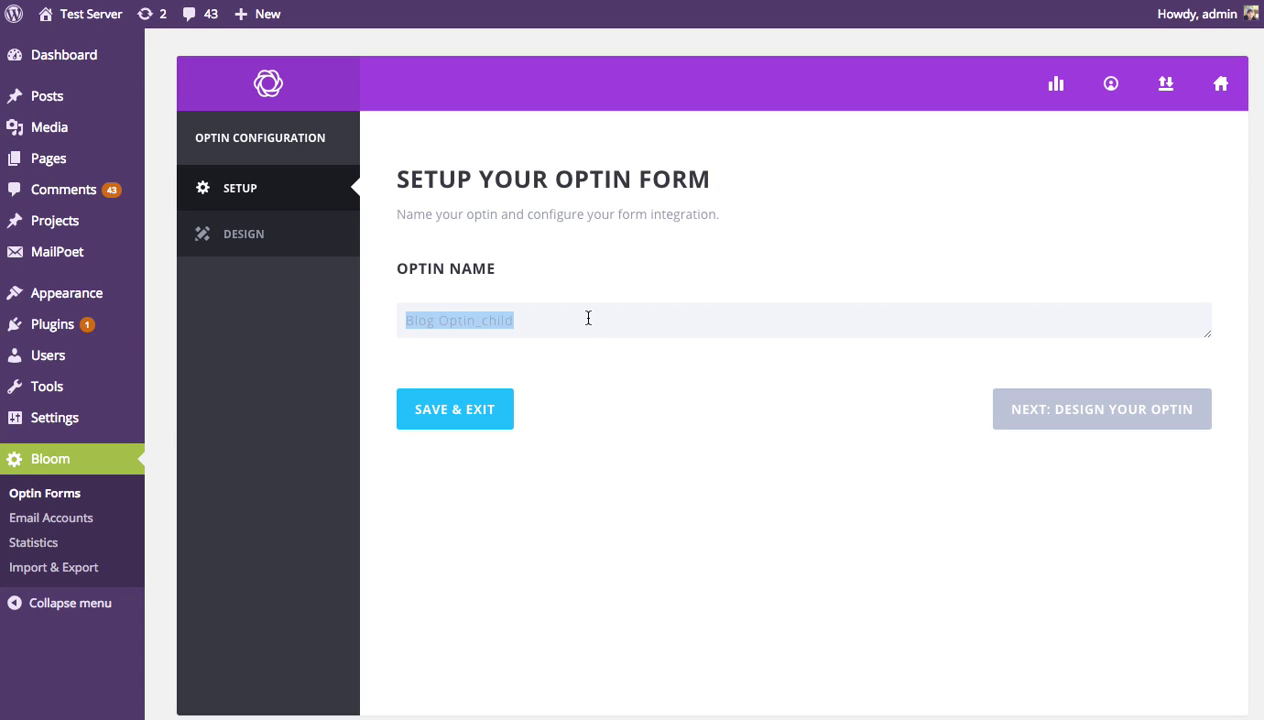
pyautogui.click(588, 318)
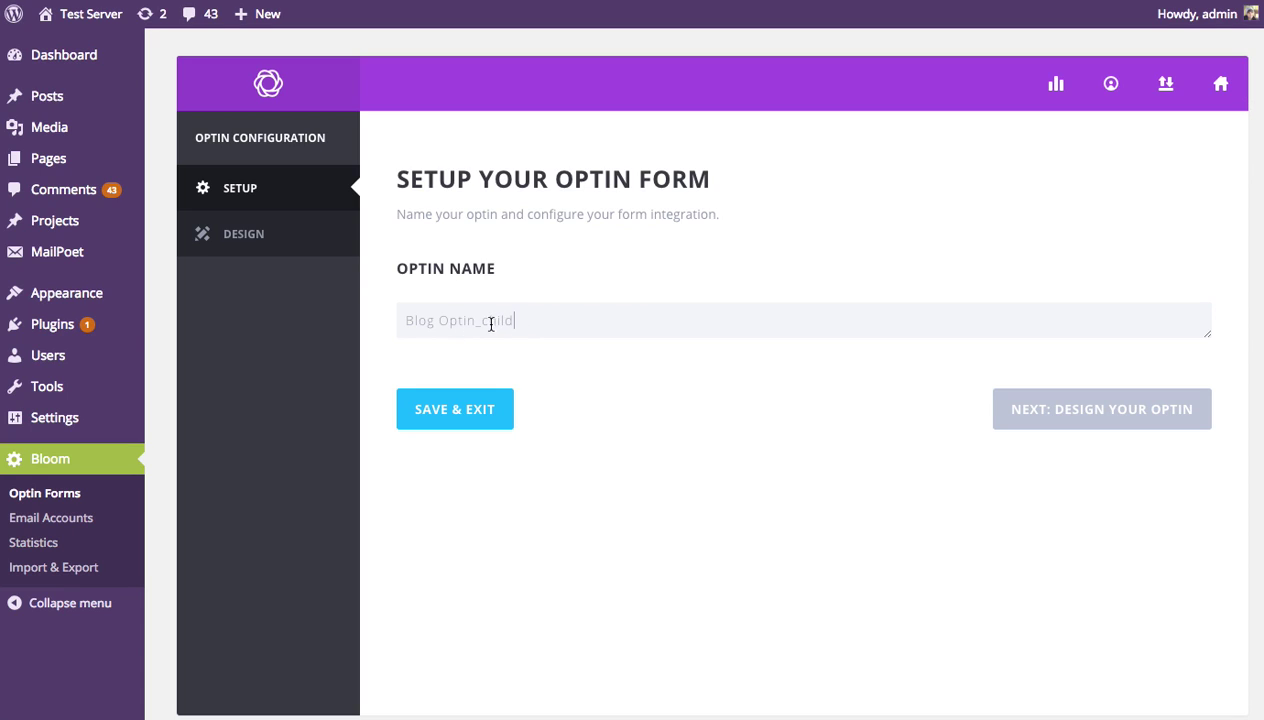
pyautogui.moveTo(475, 320); pyautogui.dragTo(614, 332)
pyautogui.write('2')
pyautogui.click(1046, 406)
pyautogui.scroll(-6, 1107, 413)
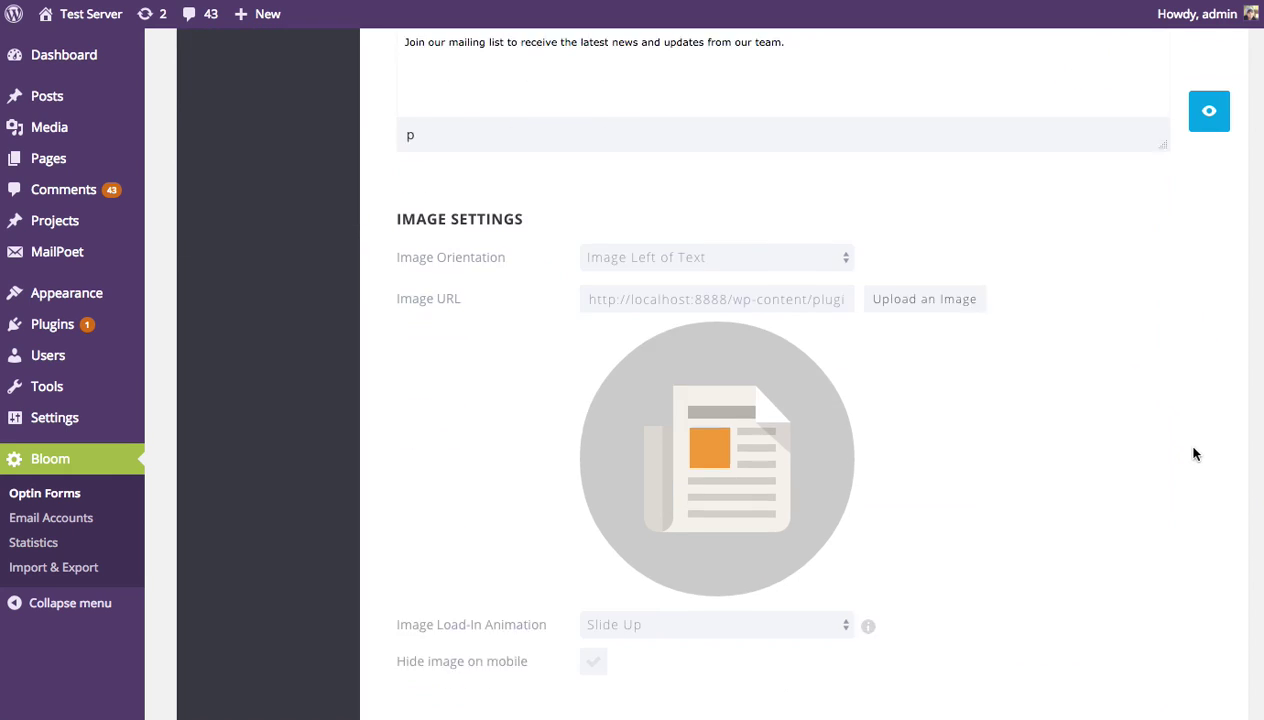
# Scroll through Blog Optin 2's design settings to review the red newsletter design.
pyautogui.scroll(-15, 1190, 445)
pyautogui.scroll(10, 1185, 440)
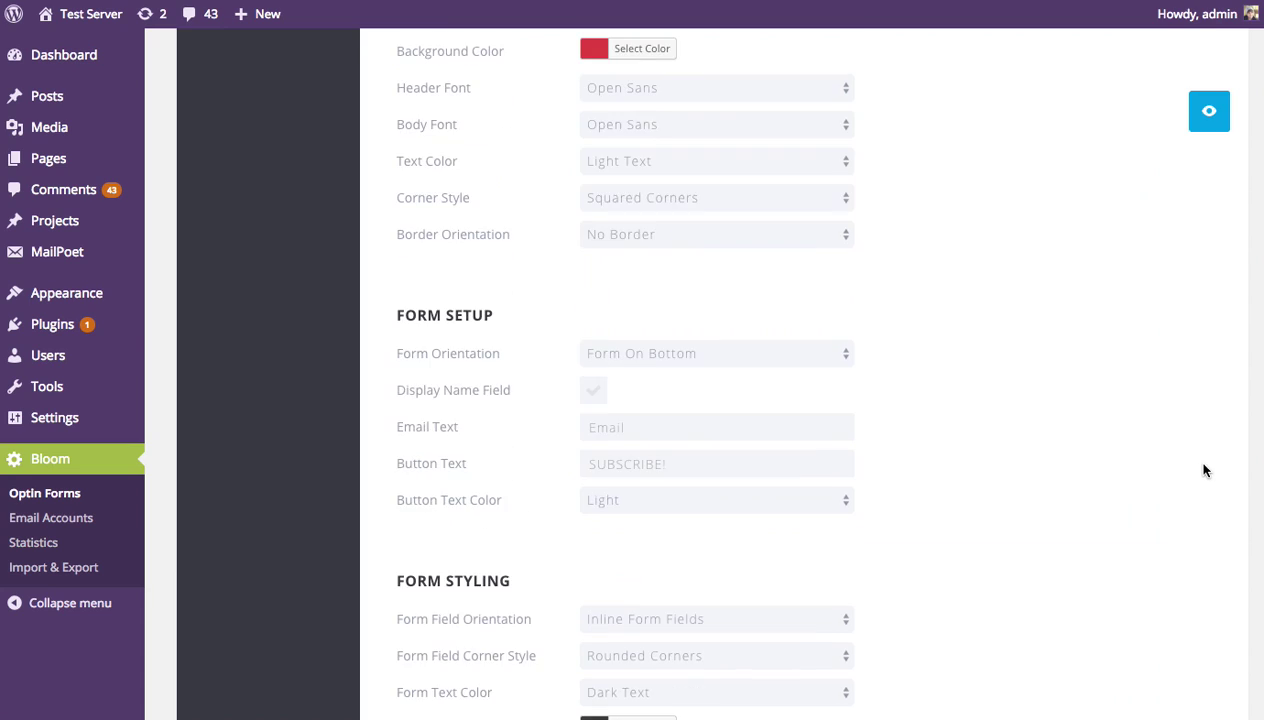
pyautogui.scroll(-6, 1204, 470)
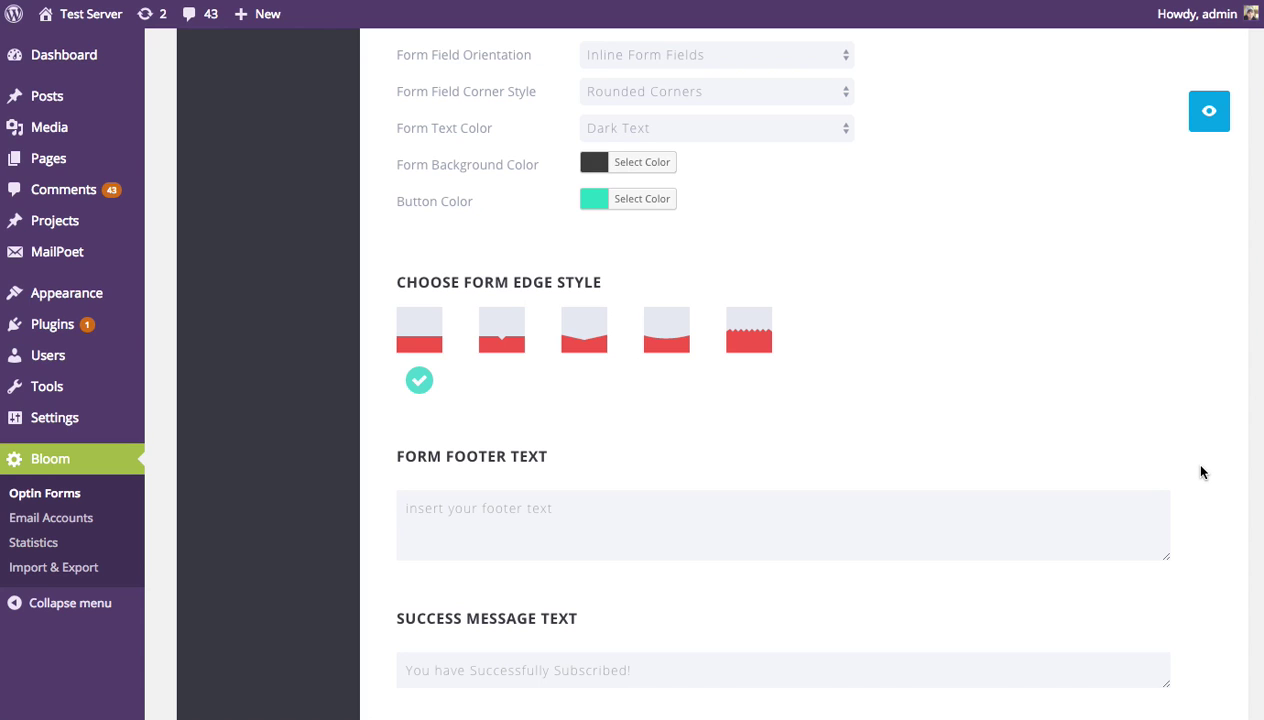
pyautogui.scroll(8, 1150, 415)
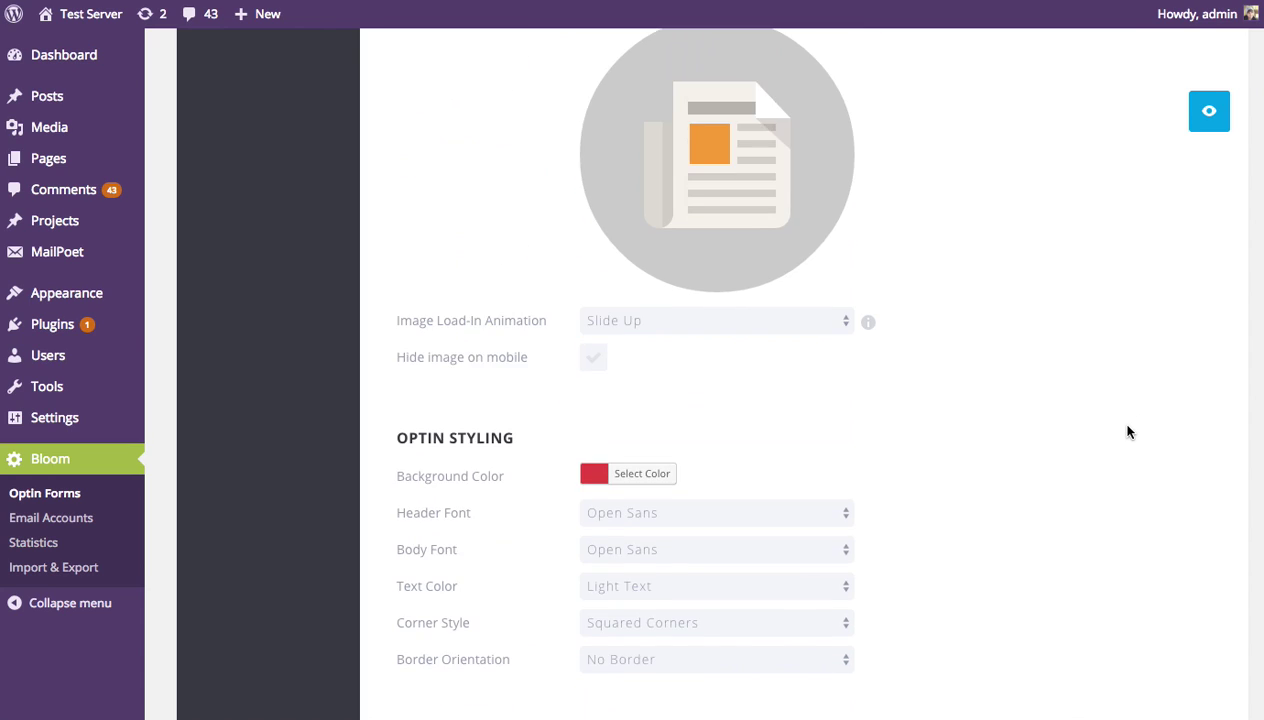
pyautogui.scroll(3, 1128, 432)
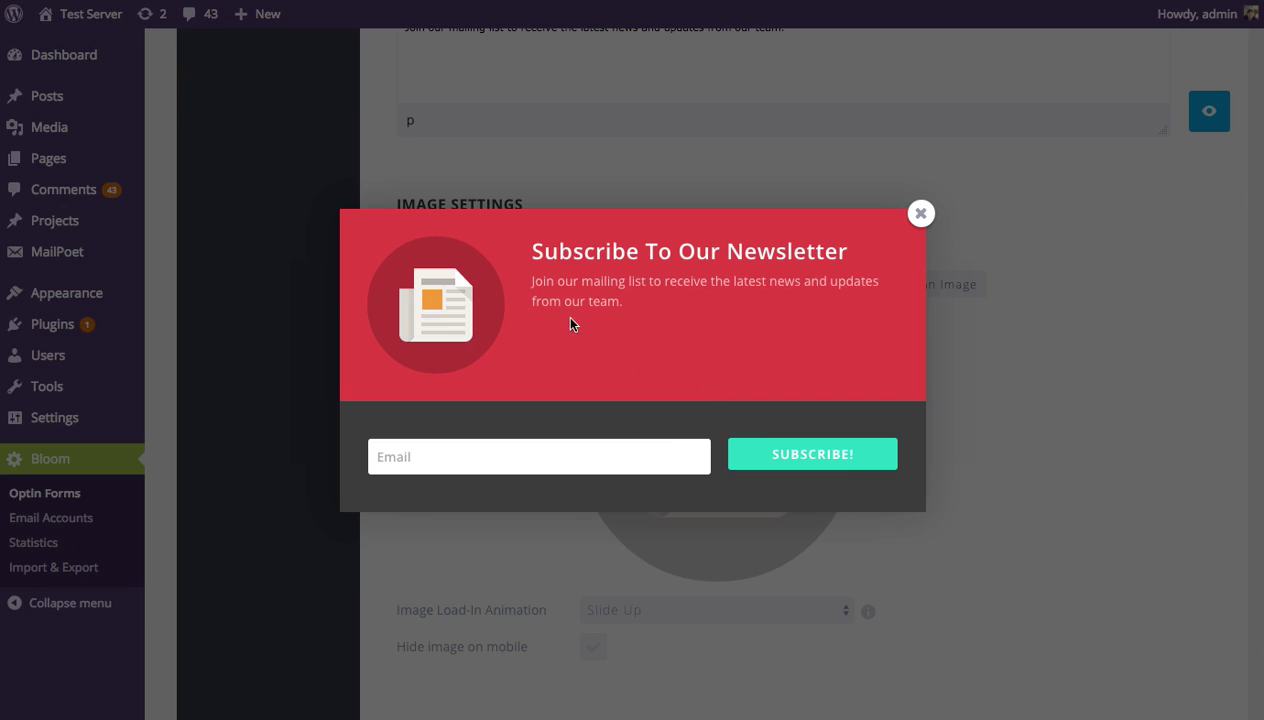
# Close the preview and set the optin background colour to green.
pyautogui.click(920, 213)
pyautogui.scroll(-3, 1103, 333)
pyautogui.click(594, 428)
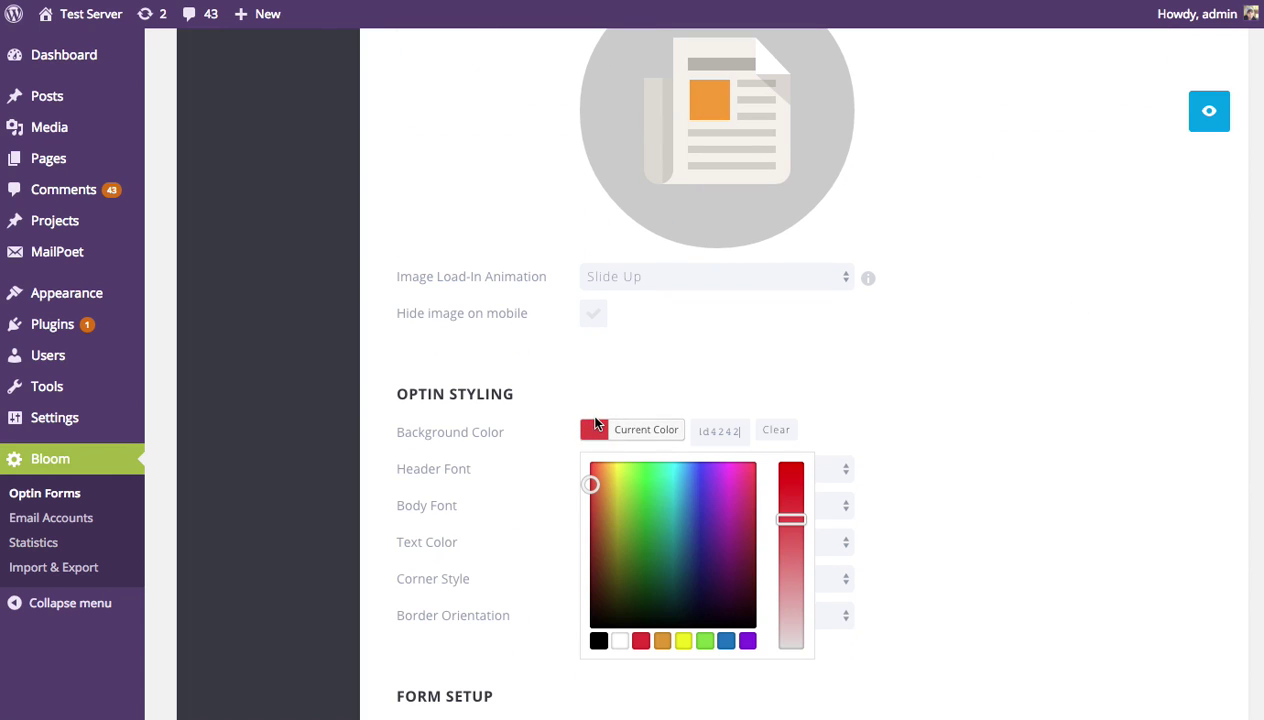
pyautogui.click(705, 641)
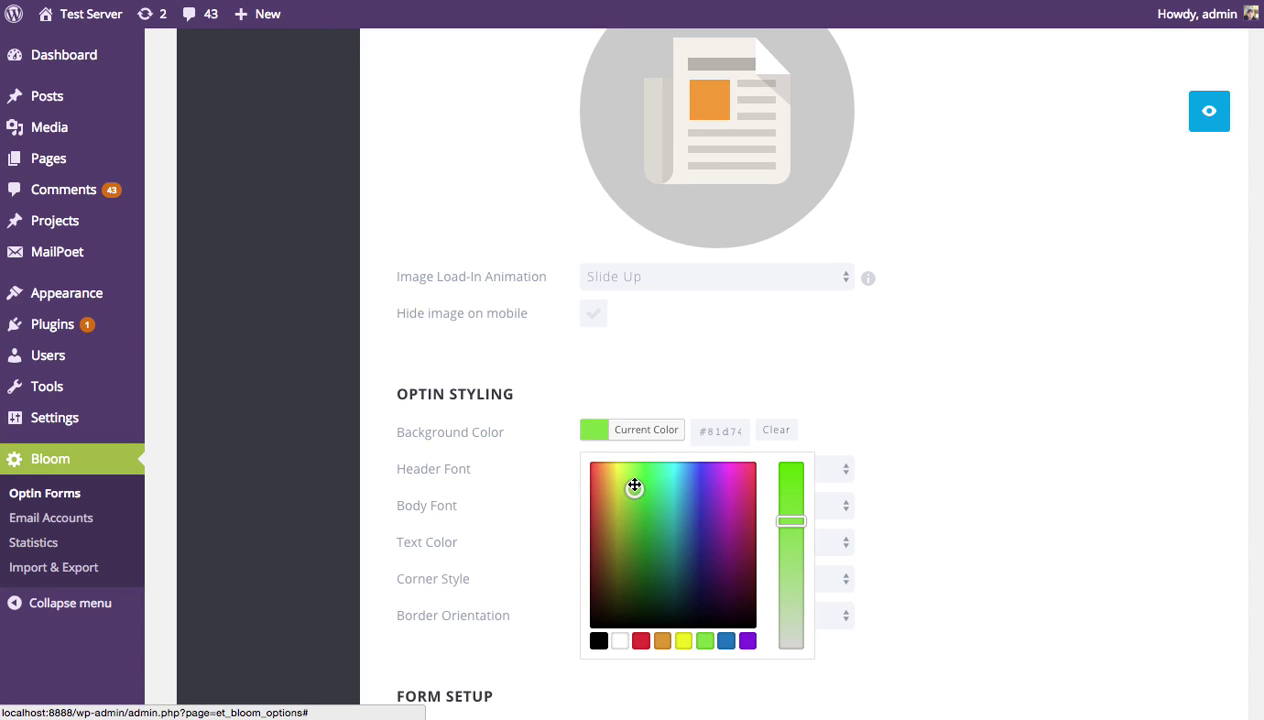
pyautogui.moveTo(640, 480); pyautogui.dragTo(632, 490)
pyautogui.click(934, 432)
# Make the button colour red and preview the green-background, red-button optin.
pyautogui.scroll(-5, 975, 445)
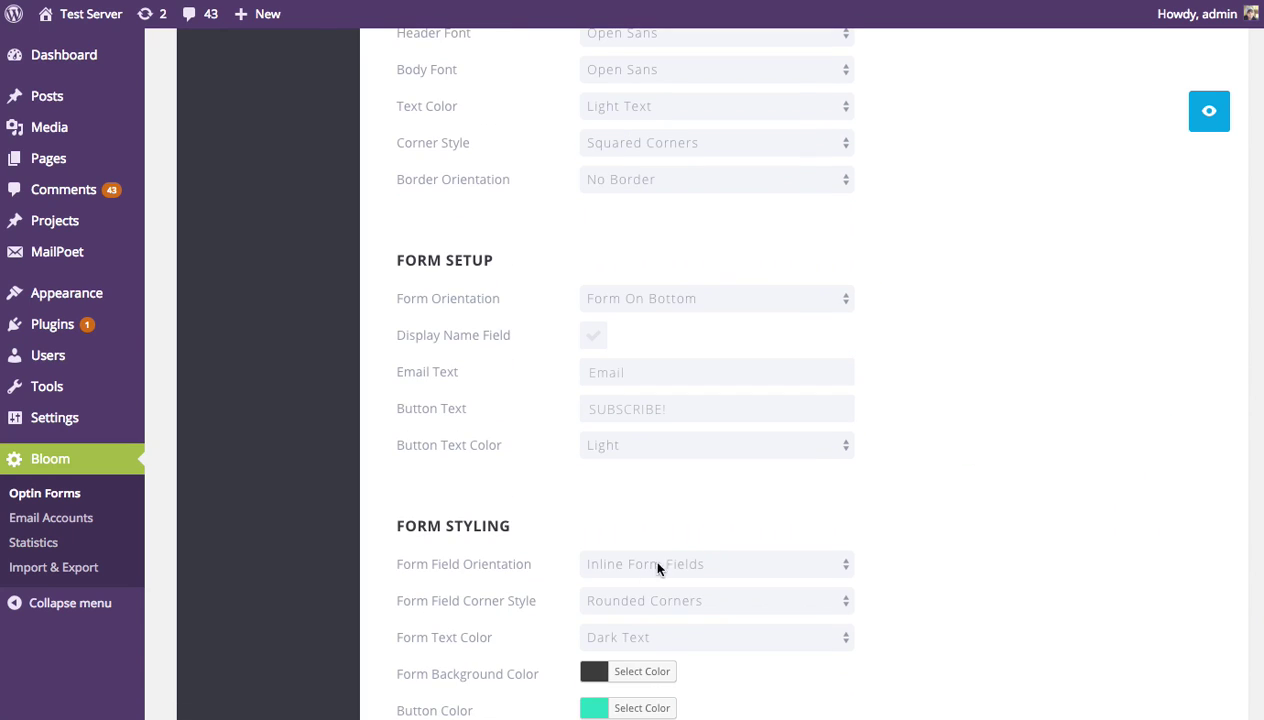
pyautogui.click(612, 677)
pyautogui.scroll(-3, 800, 661)
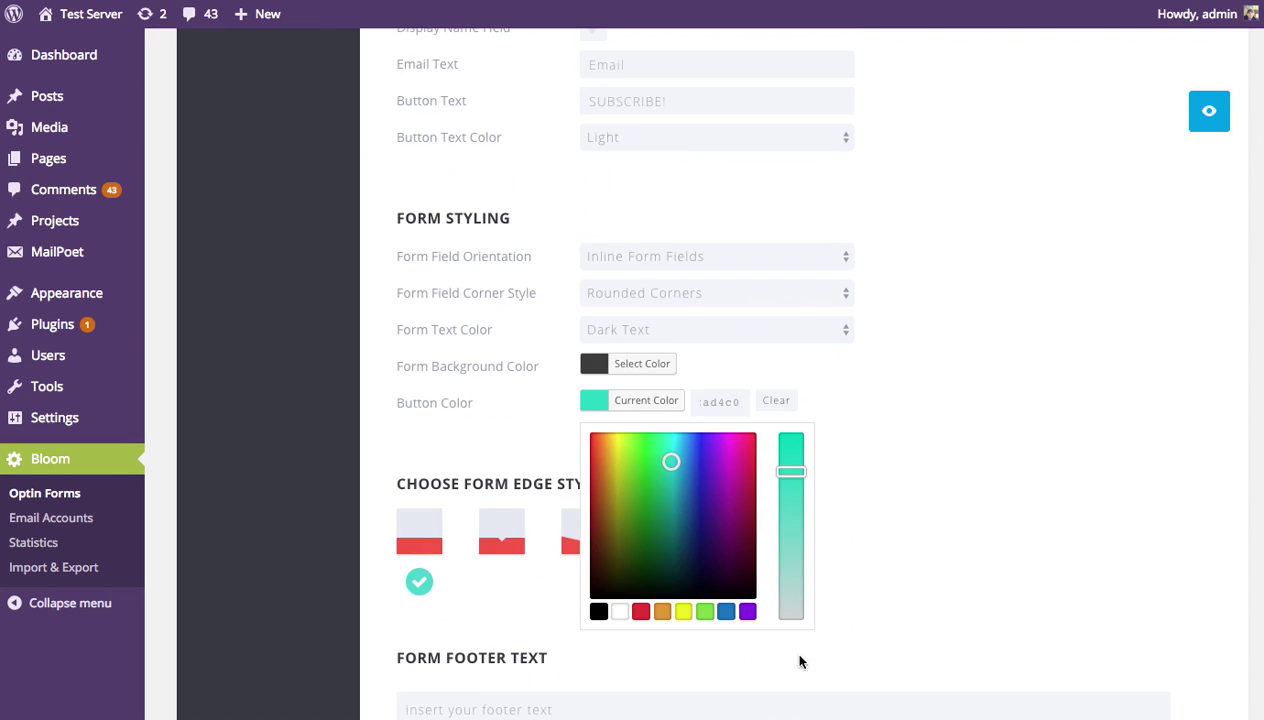
pyautogui.click(641, 611)
pyautogui.click(870, 482)
pyautogui.click(1208, 114)
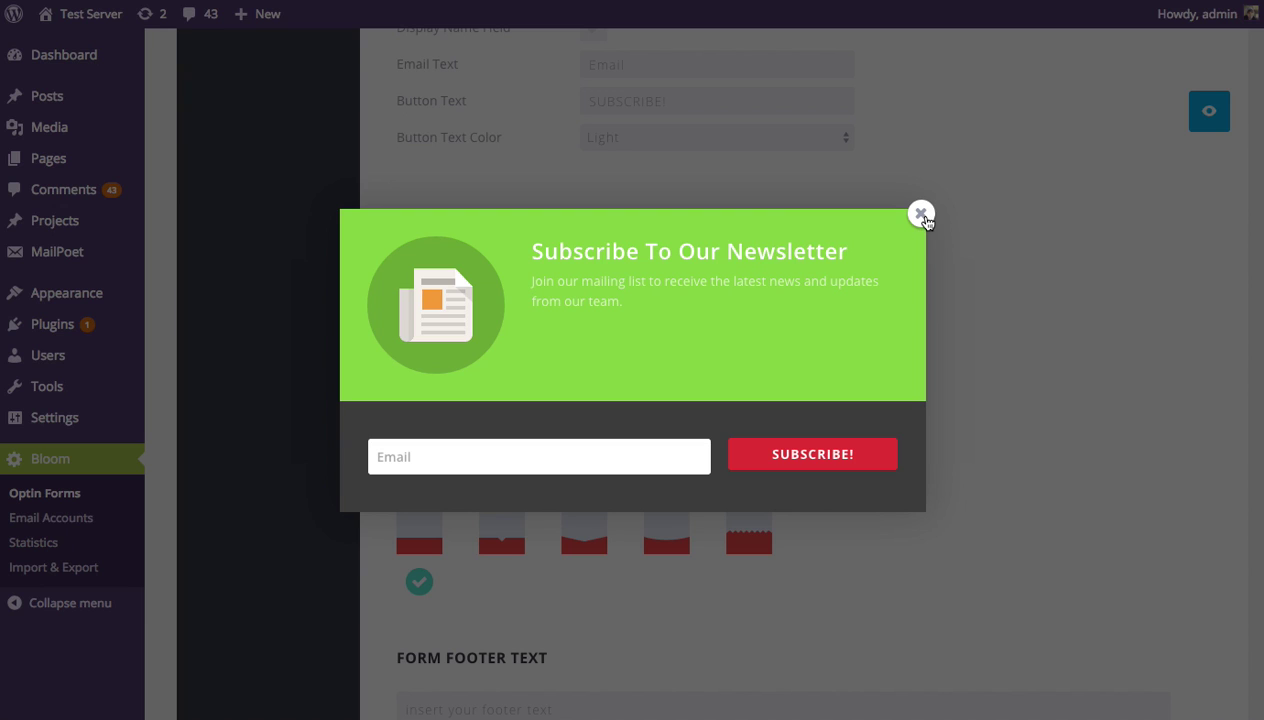
pyautogui.click(922, 216)
pyautogui.scroll(15, 1005, 285)
# Replace the optin title with 'Subscibe Today To Ge Access To Our Amazing Email Marketing Ebook' and preview it.
pyautogui.tripleClick(648, 362)
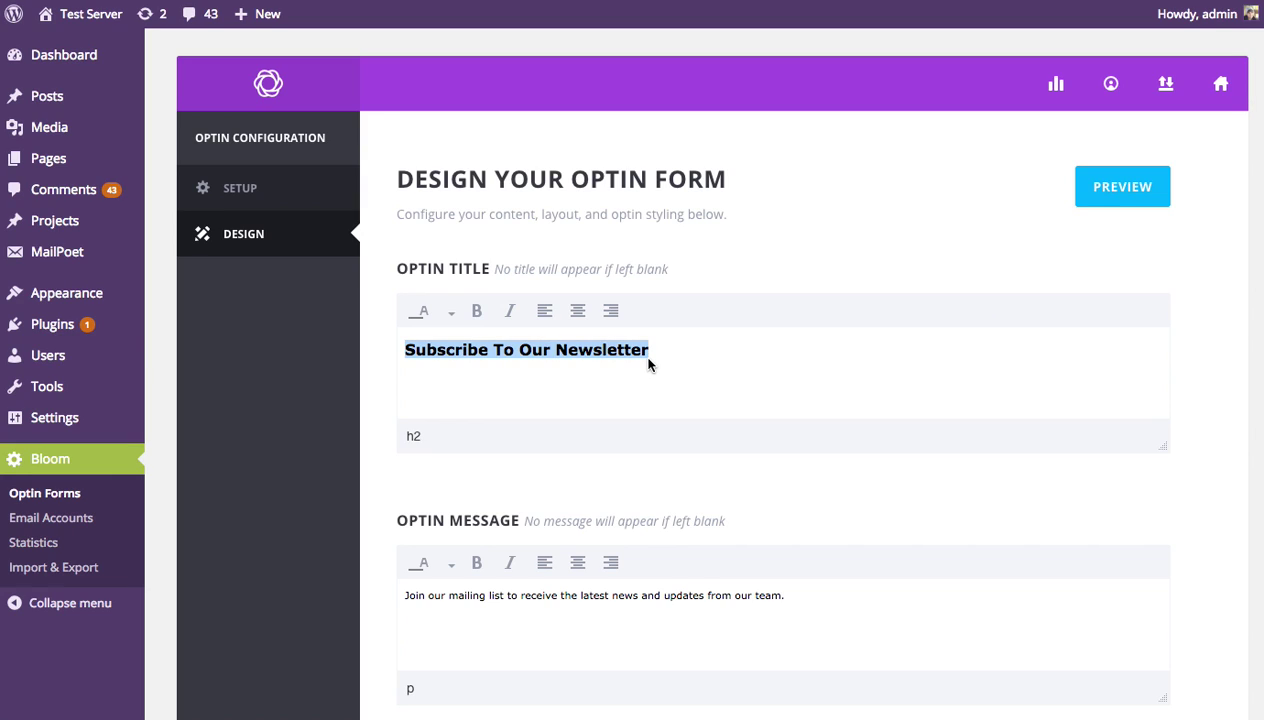
pyautogui.write('SUbscibre')
pyautogui.press('BackSpace')
pyautogui.press('BackSpace')
pyautogui.press('BackSpace')
pyautogui.press('BackSpace')
pyautogui.press('BackSpace')
pyautogui.press('BackSpace')
pyautogui.press('BackSpace')
pyautogui.press('BackSpace')
pyautogui.write('ubscibe')
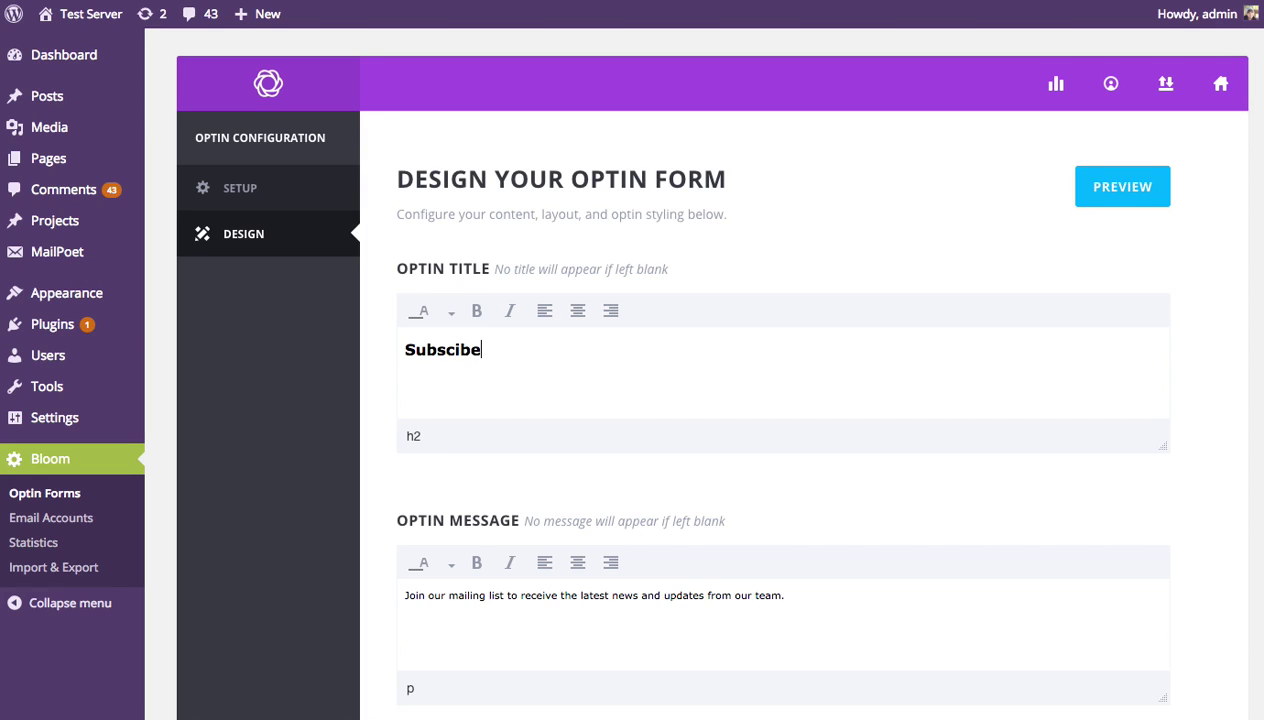
pyautogui.write(' Today To Ge A')
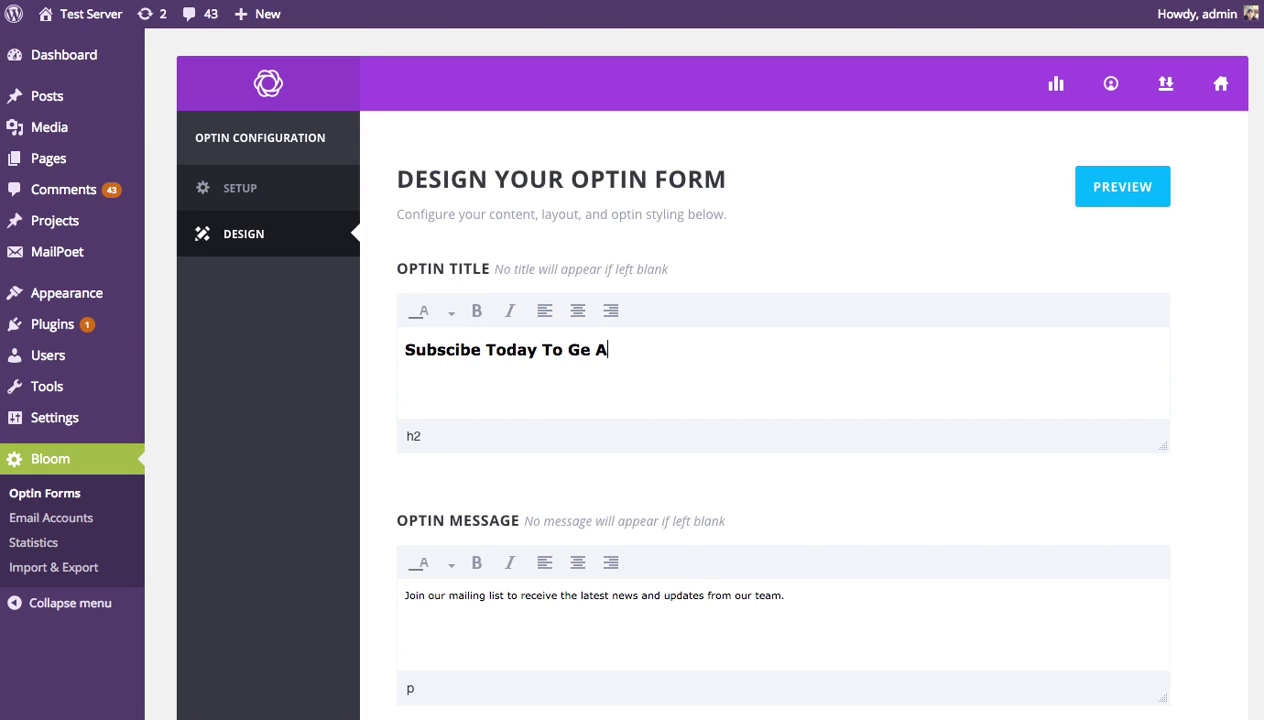
pyautogui.write('ccess To Our ')
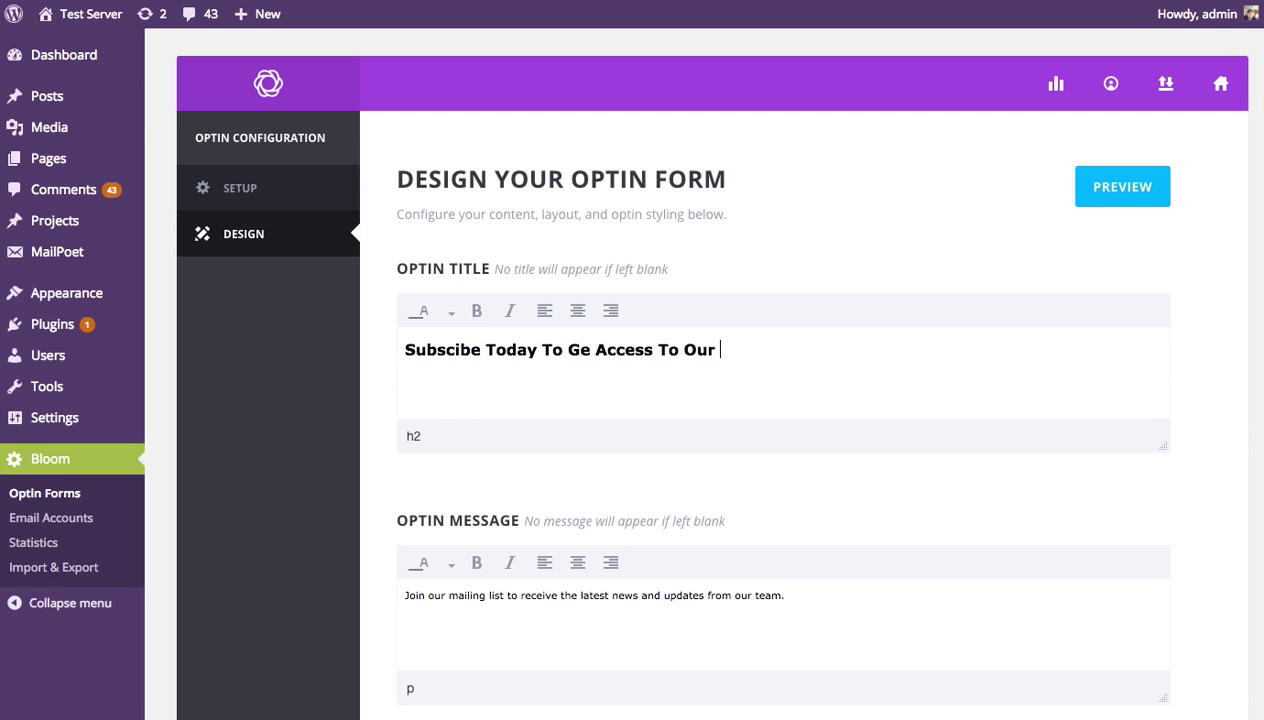
pyautogui.write('Amazing Email ma')
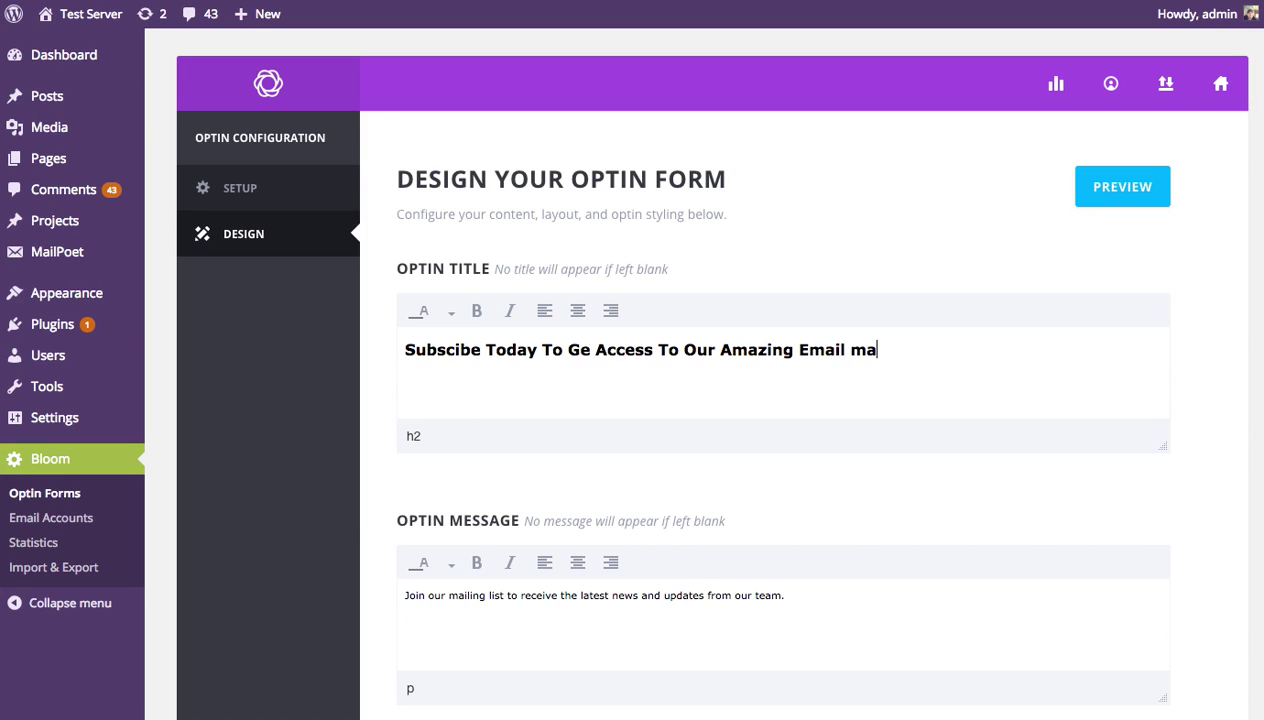
pyautogui.press('BackSpace')
pyautogui.press('BackSpace')
pyautogui.write('Marketing')
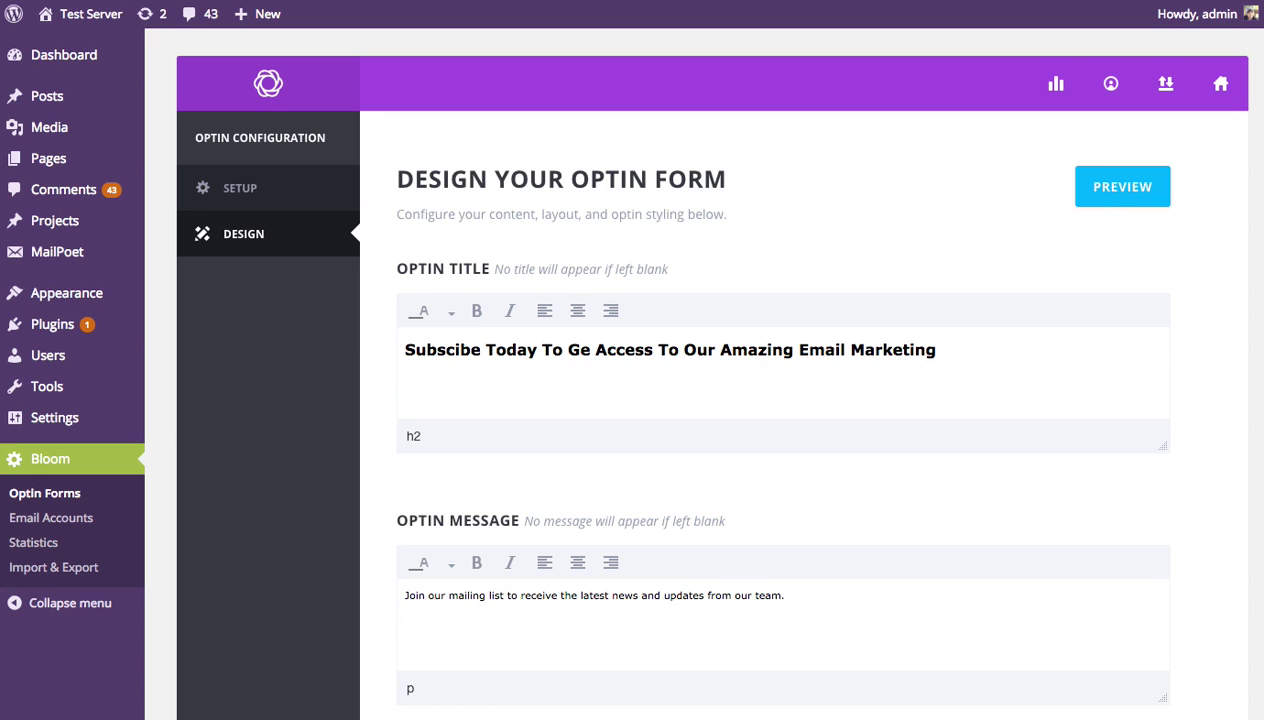
pyautogui.write(' Ebook')
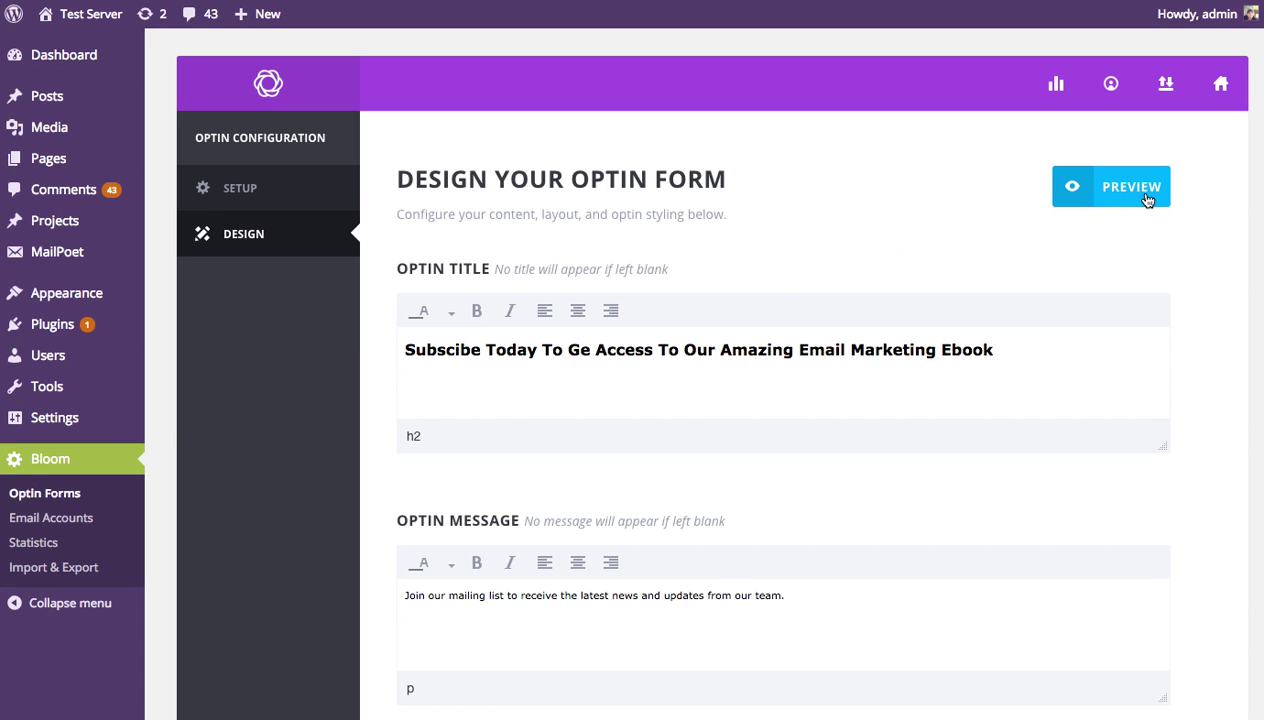
pyautogui.click(1147, 200)
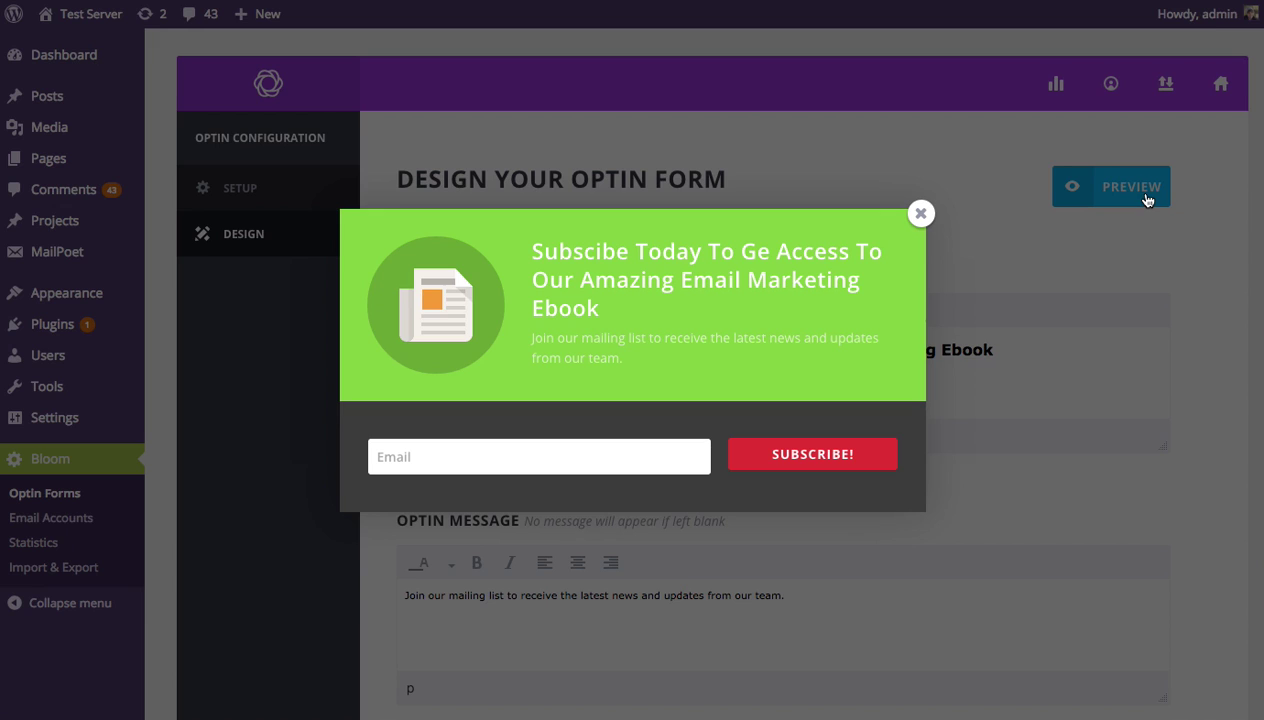
pyautogui.click(921, 213)
pyautogui.scroll(-20, 1200, 330)
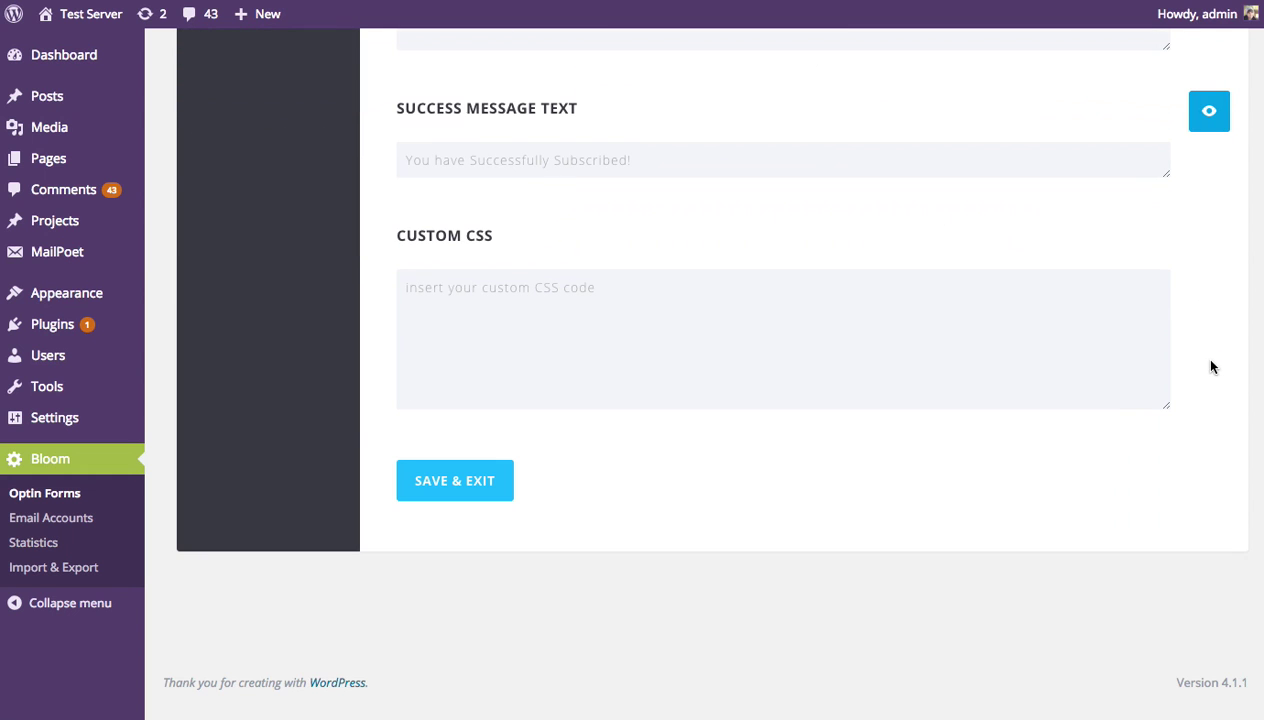
# Save the variant, confirm Blog Optin_child sits under Blog Optin, and start another variant.
pyautogui.click(458, 486)
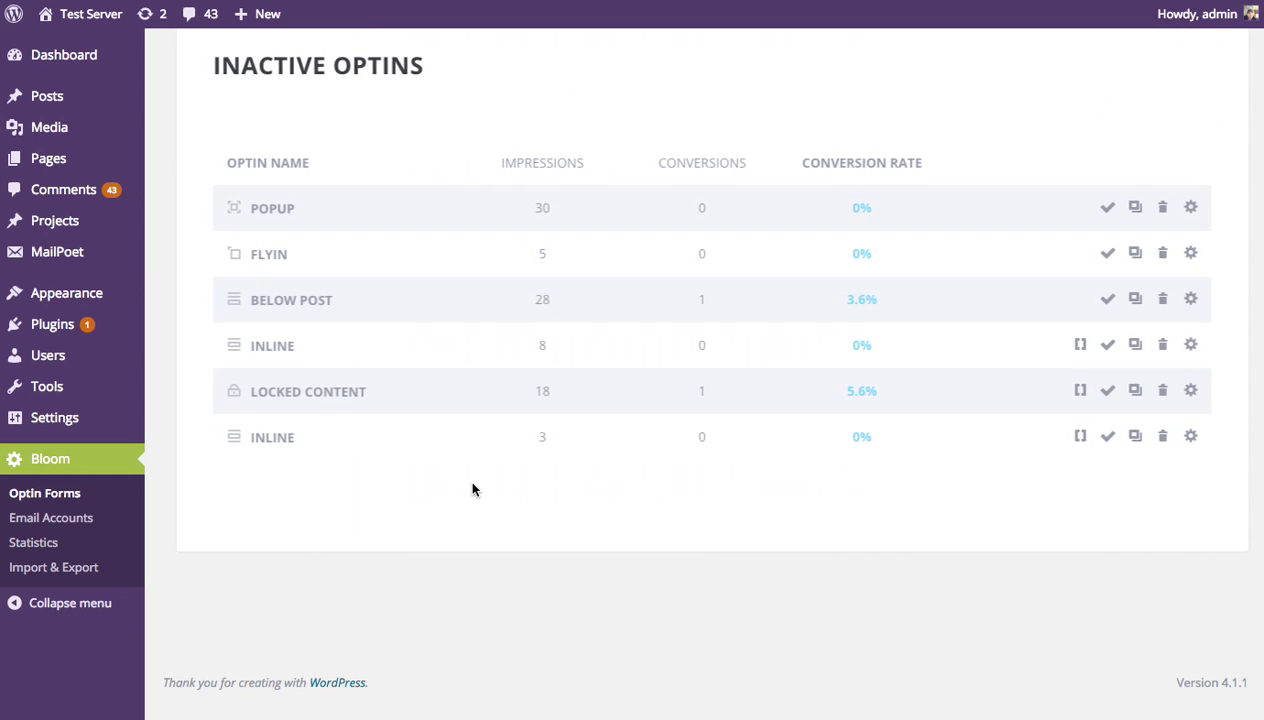
pyautogui.scroll(5, 471, 488)
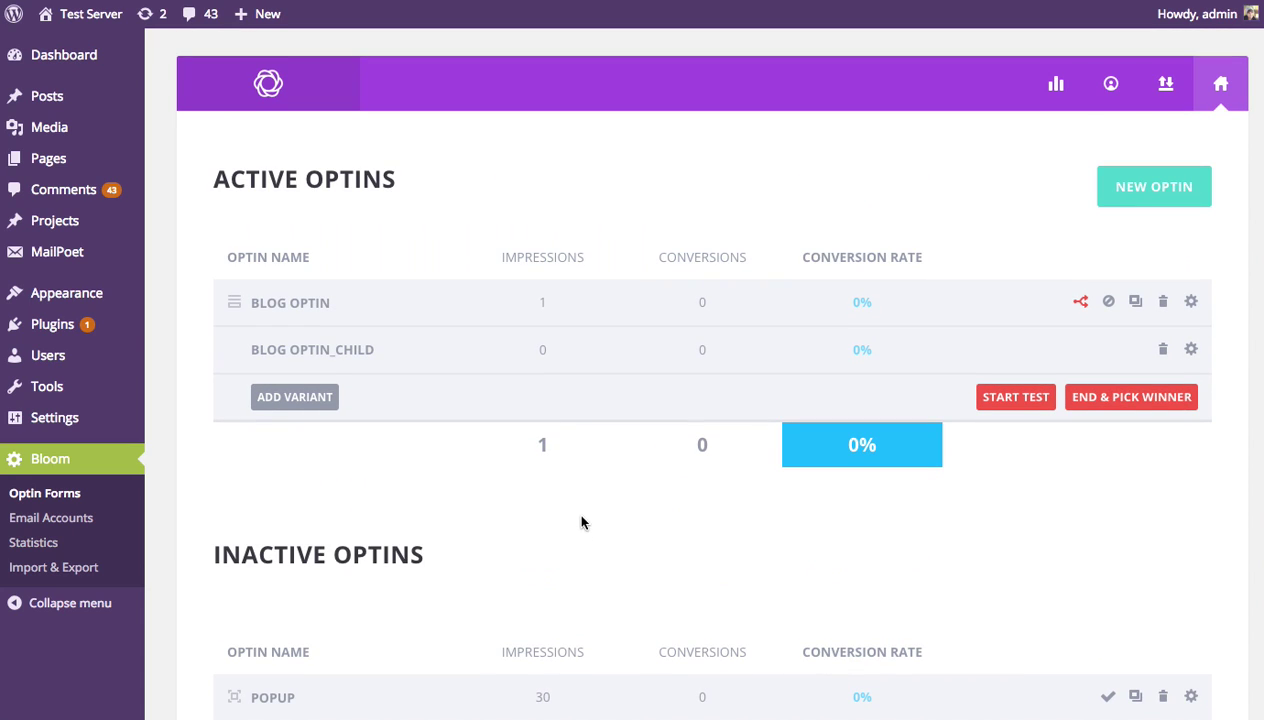
pyautogui.moveTo(245, 353); pyautogui.dragTo(374, 350)
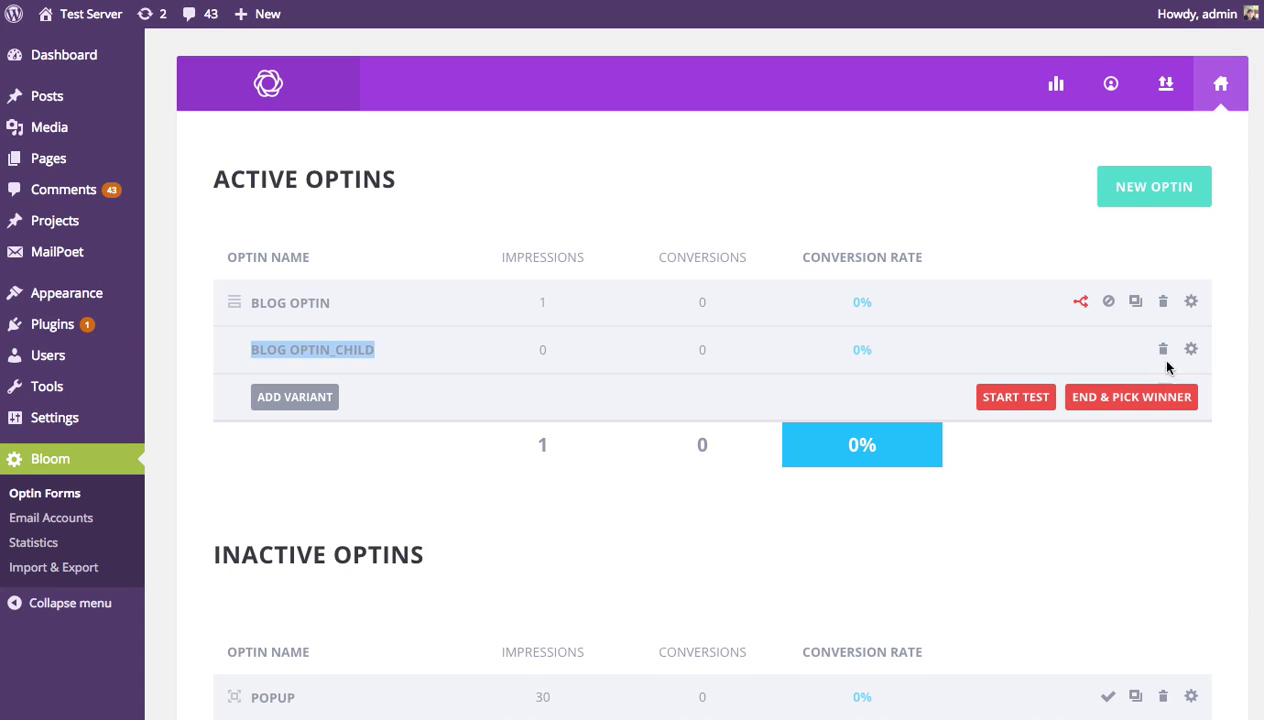
pyautogui.click(425, 441)
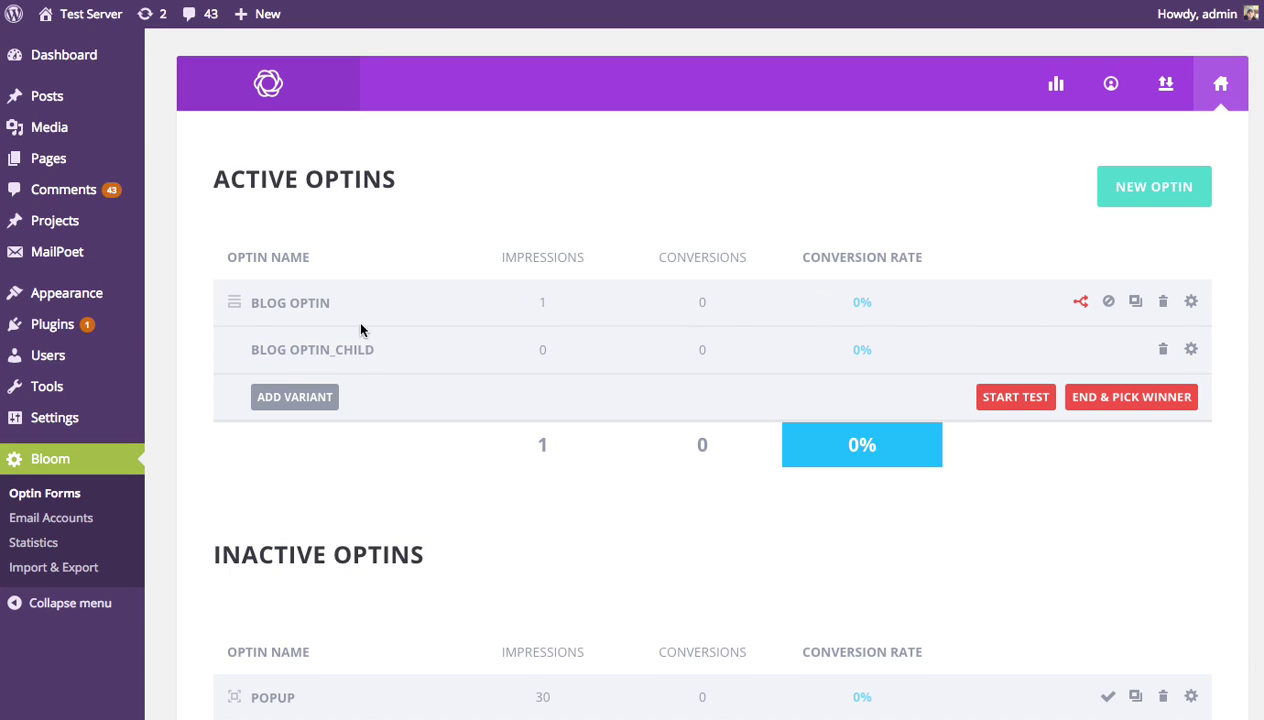
pyautogui.moveTo(250, 349); pyautogui.dragTo(530, 352)
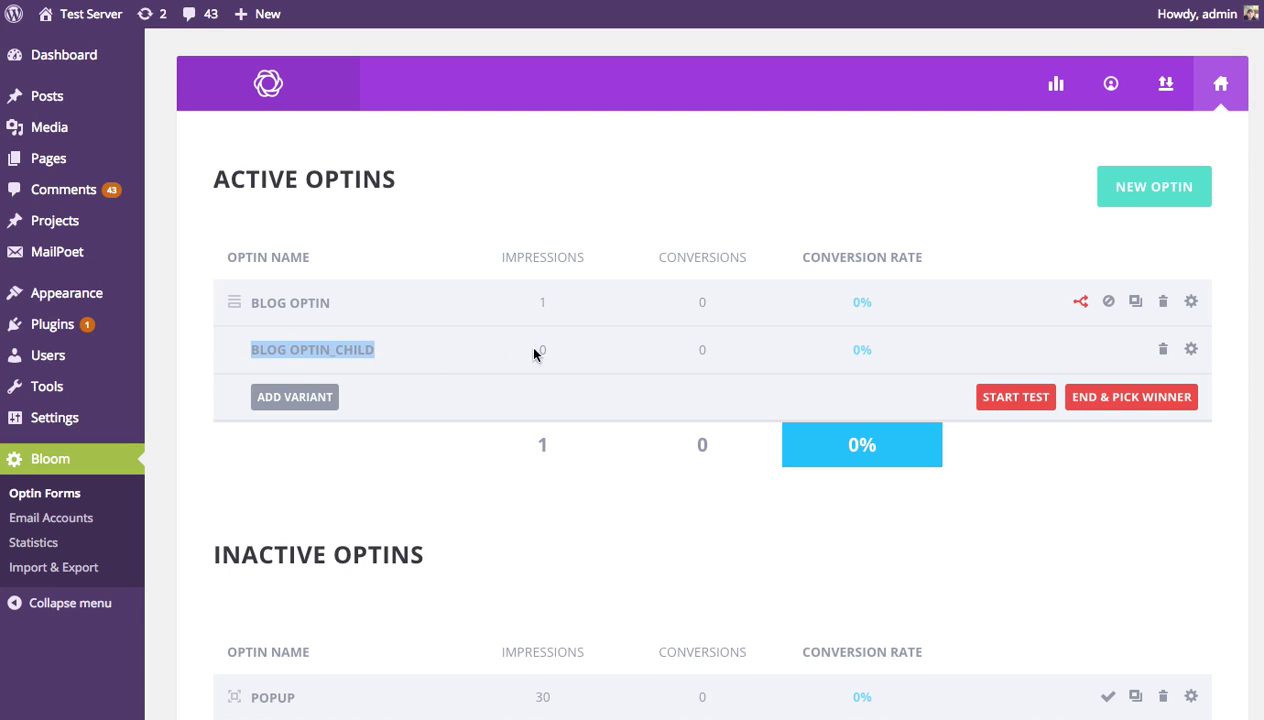
pyautogui.click(1160, 423)
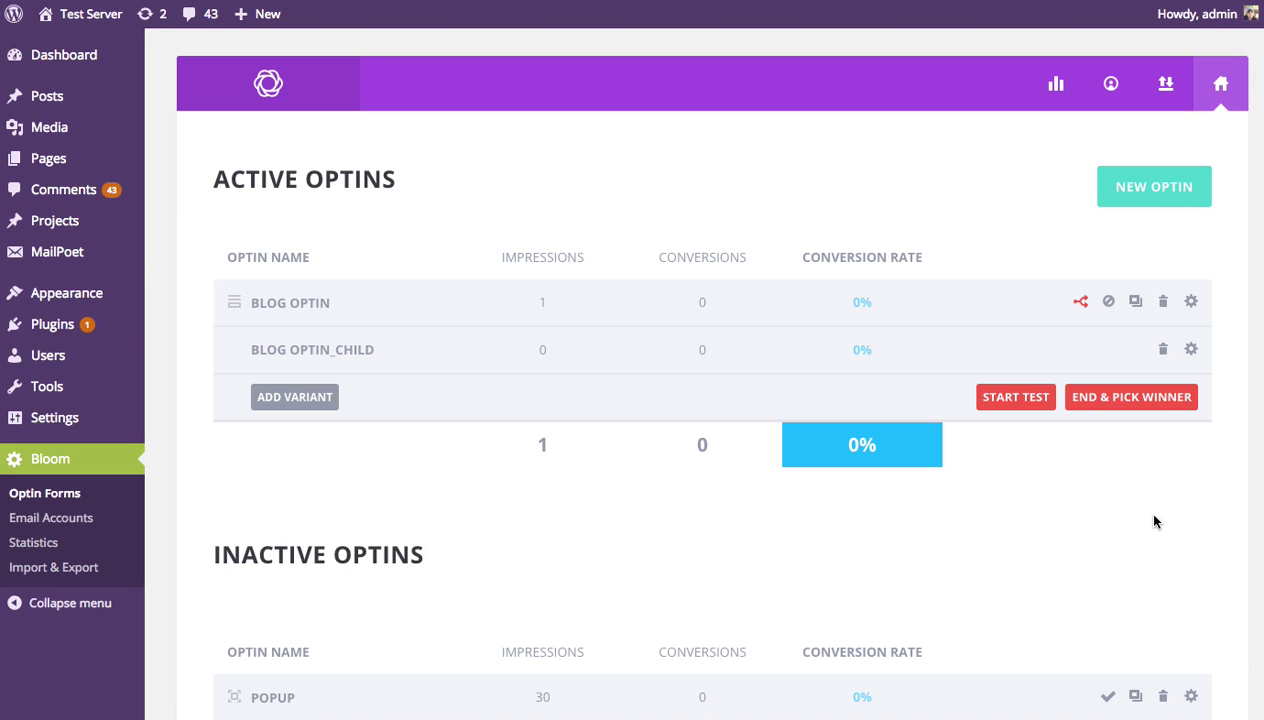
pyautogui.click(305, 405)
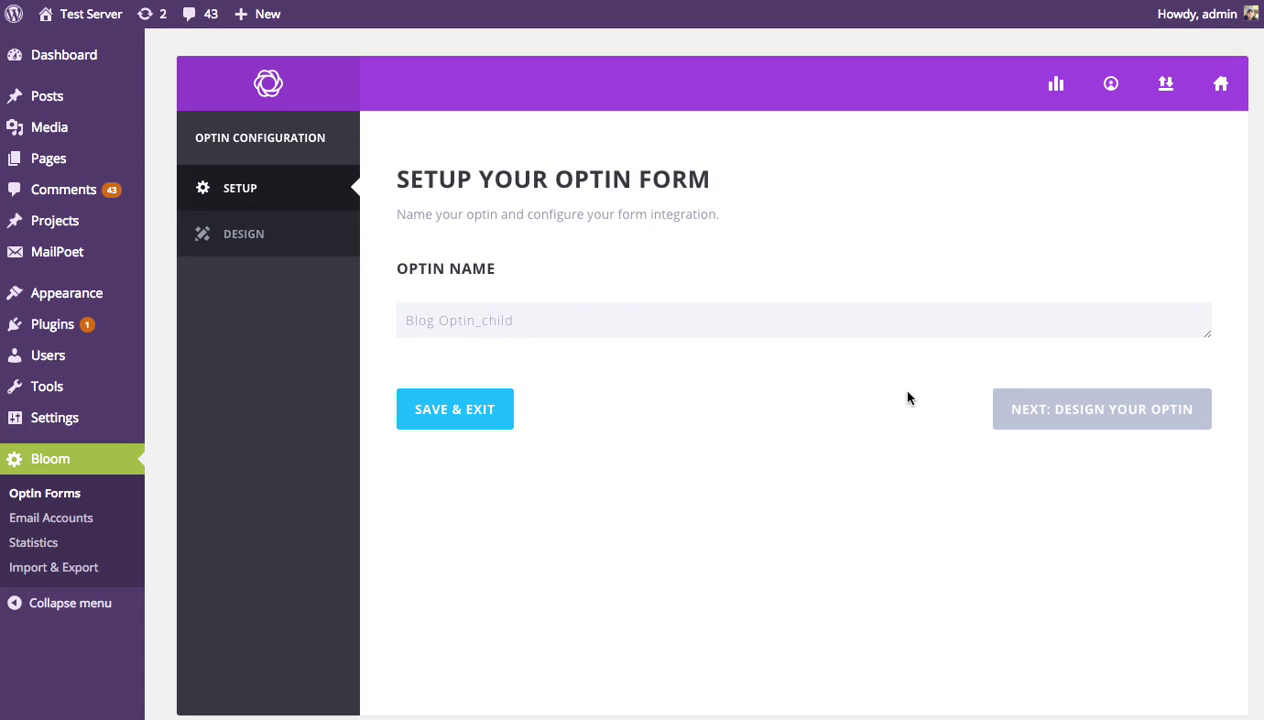
# Give the new variant the fifth (zigzag) form edge style.
pyautogui.click(1053, 433)
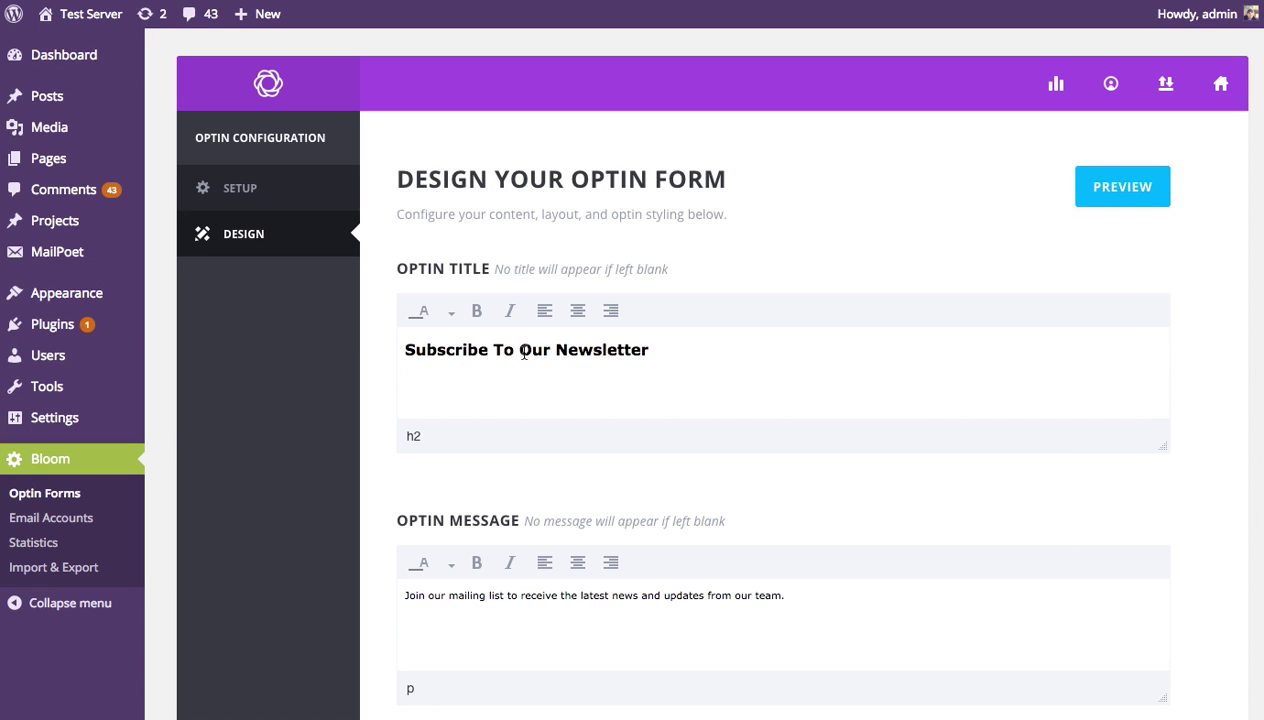
pyautogui.scroll(-5, 985, 437)
pyautogui.scroll(-8, 1049, 450)
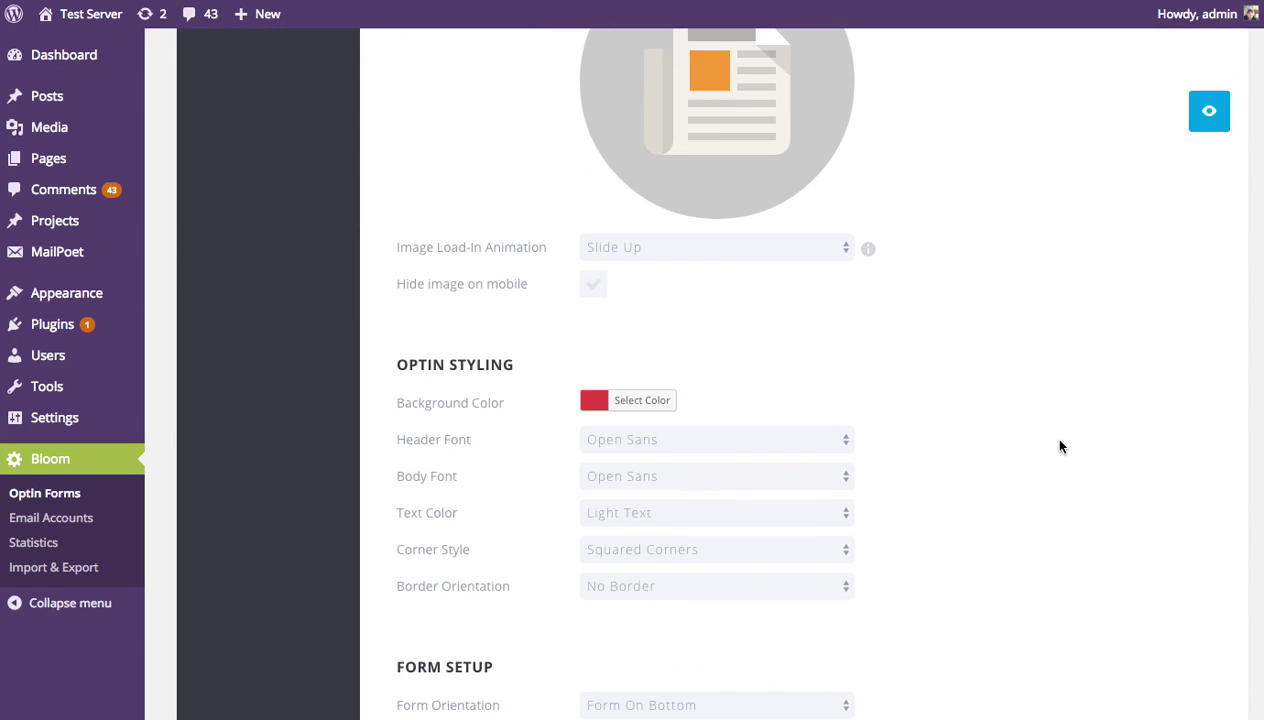
pyautogui.scroll(-4, 942, 522)
pyautogui.click(750, 397)
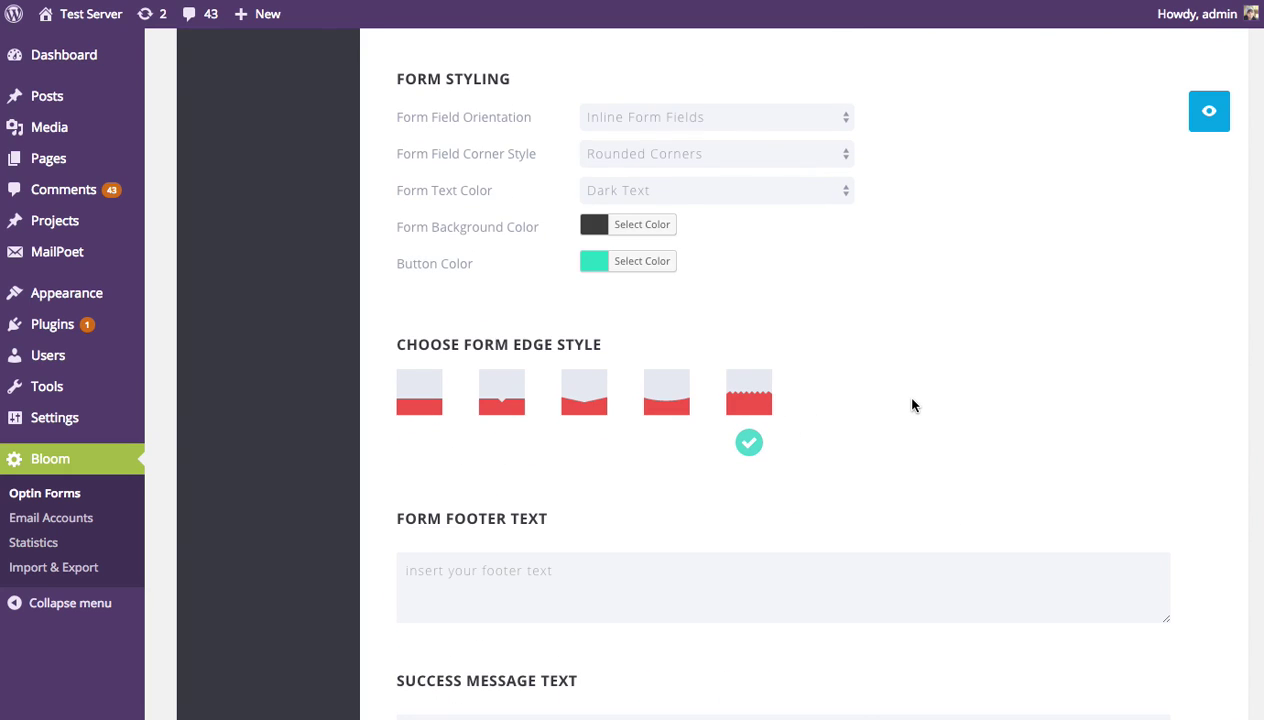
# Save BLOG OPTIN 2 and find it listed under Blog Optin.
pyautogui.scroll(-6, 1108, 288)
pyautogui.click(486, 481)
pyautogui.scroll(5, 660, 553)
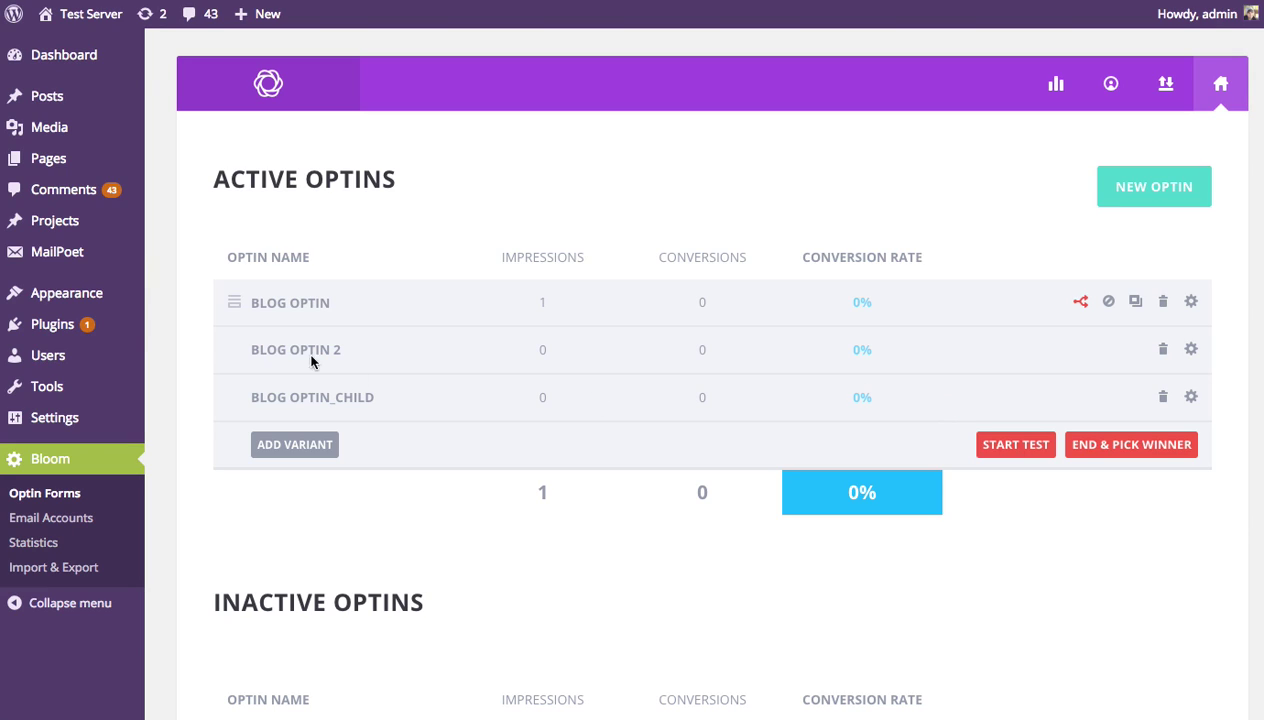
pyautogui.moveTo(248, 352); pyautogui.dragTo(1199, 358)
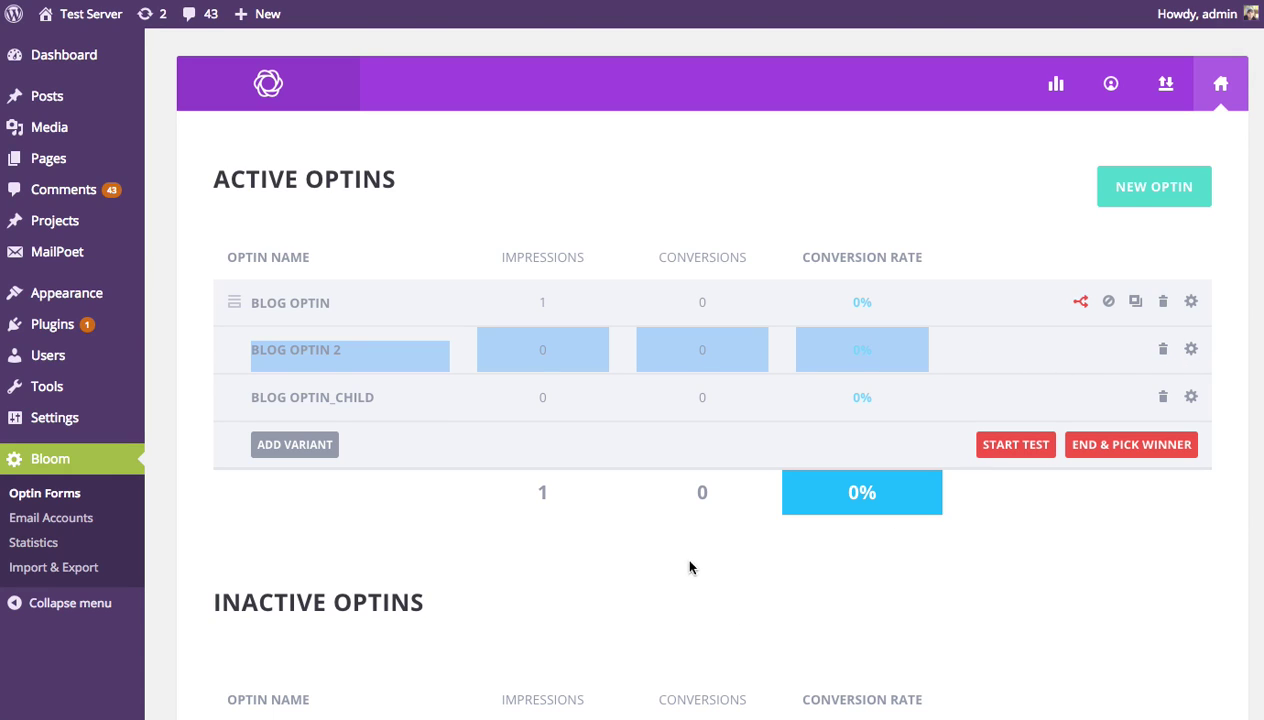
pyautogui.click(628, 586)
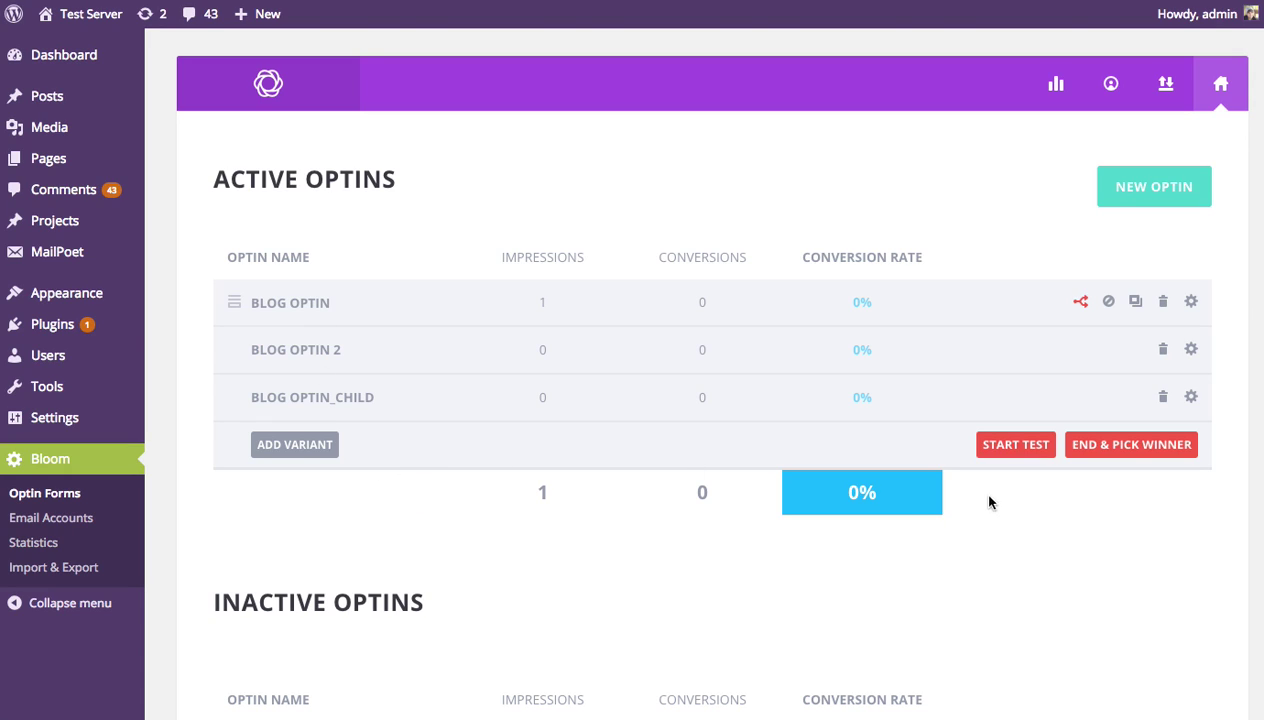
pyautogui.click(1010, 449)
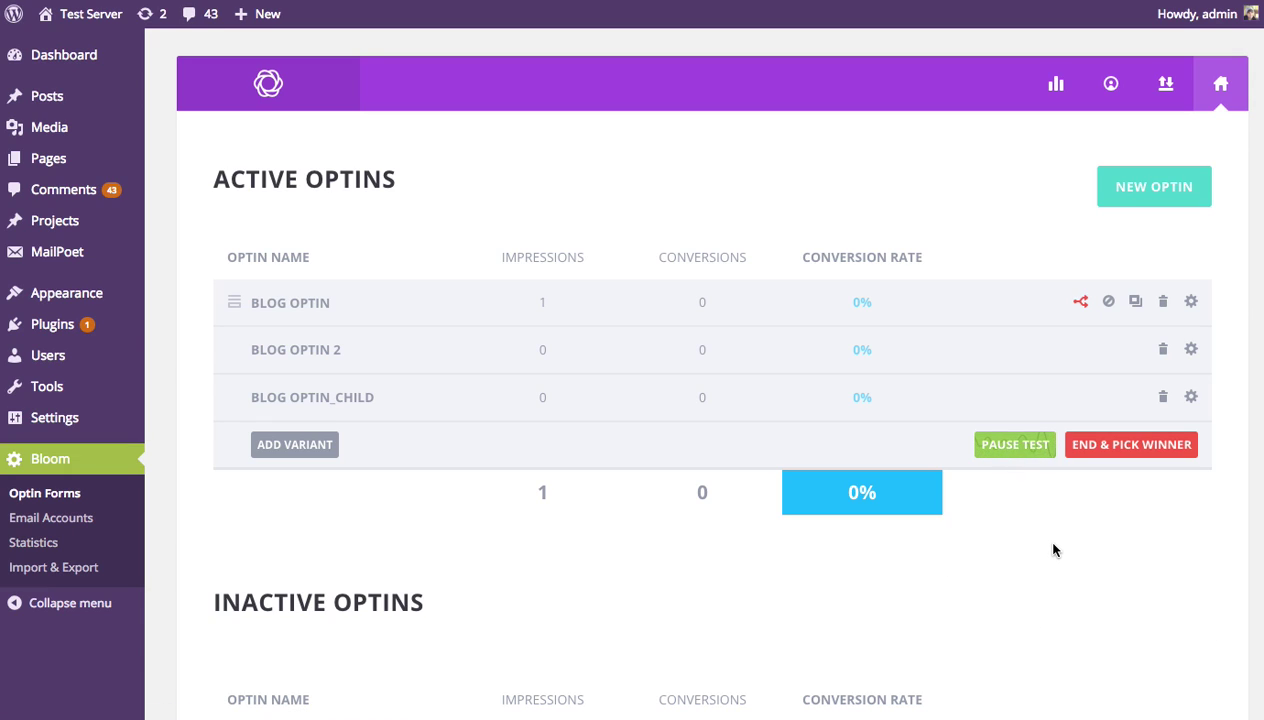
pyautogui.click(1003, 452)
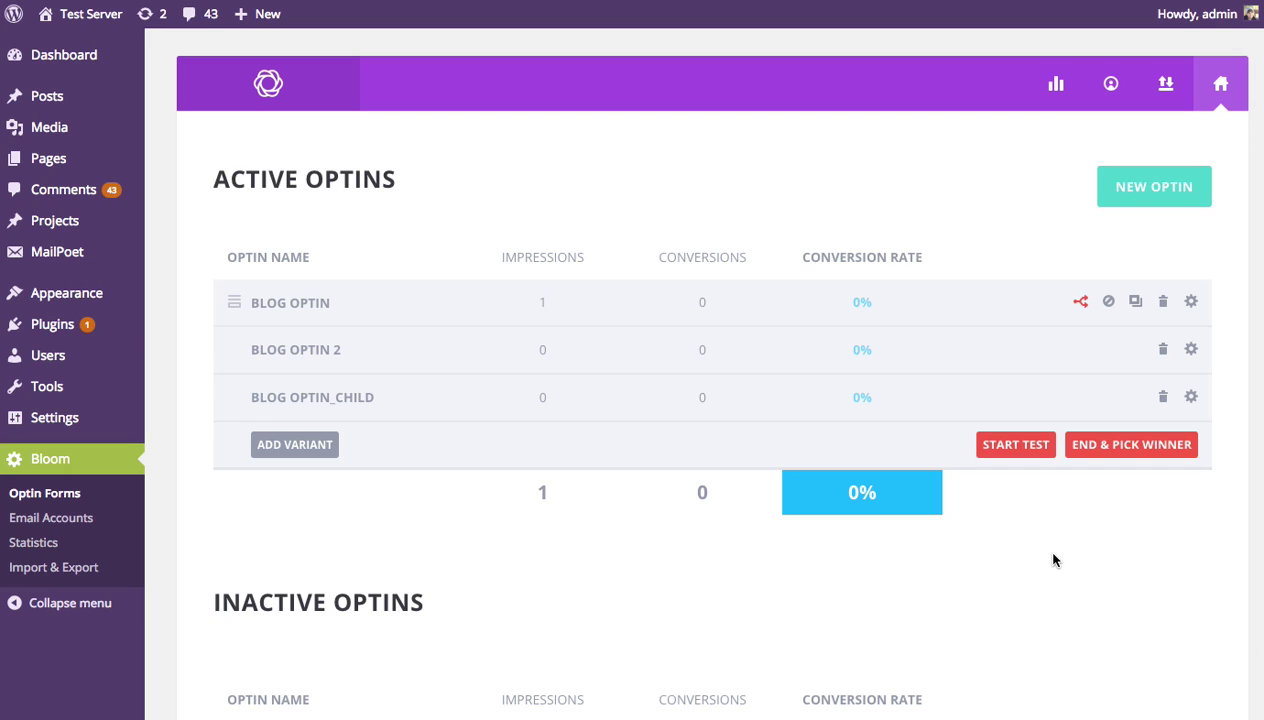
pyautogui.click(1010, 444)
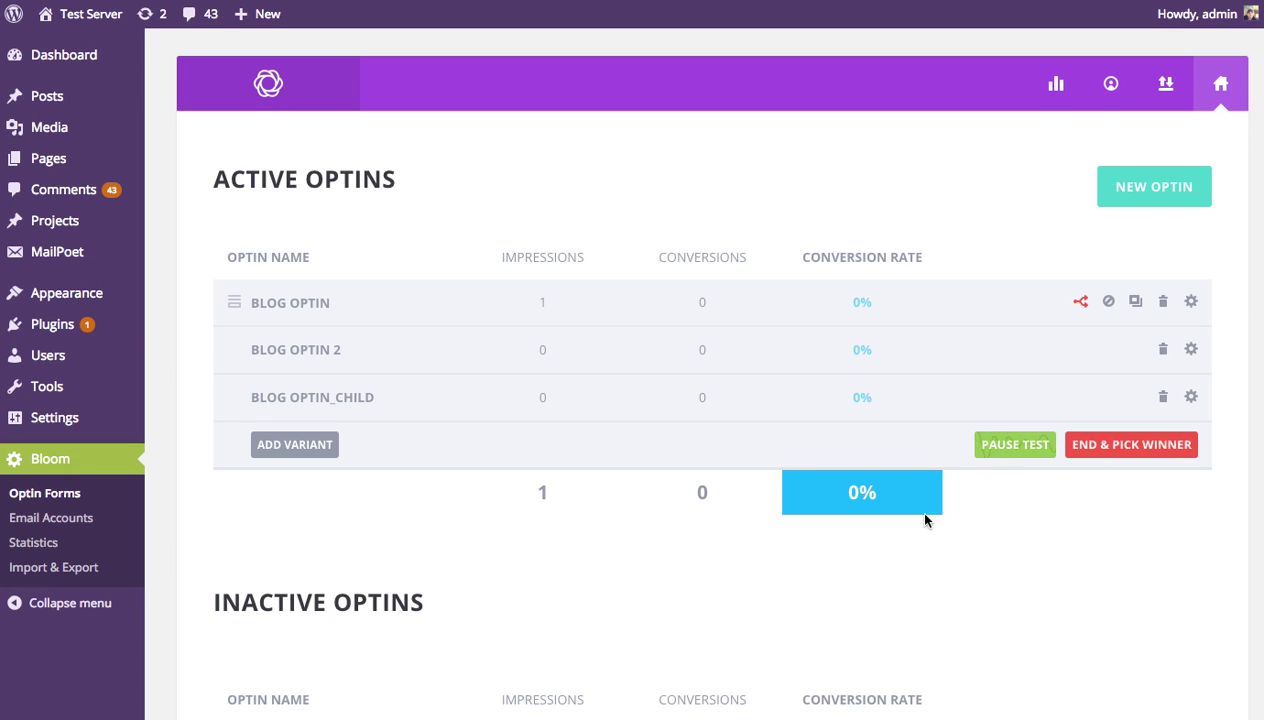
# End the Blog Optin split test to choose a winning variant.
pyautogui.click(1146, 456)
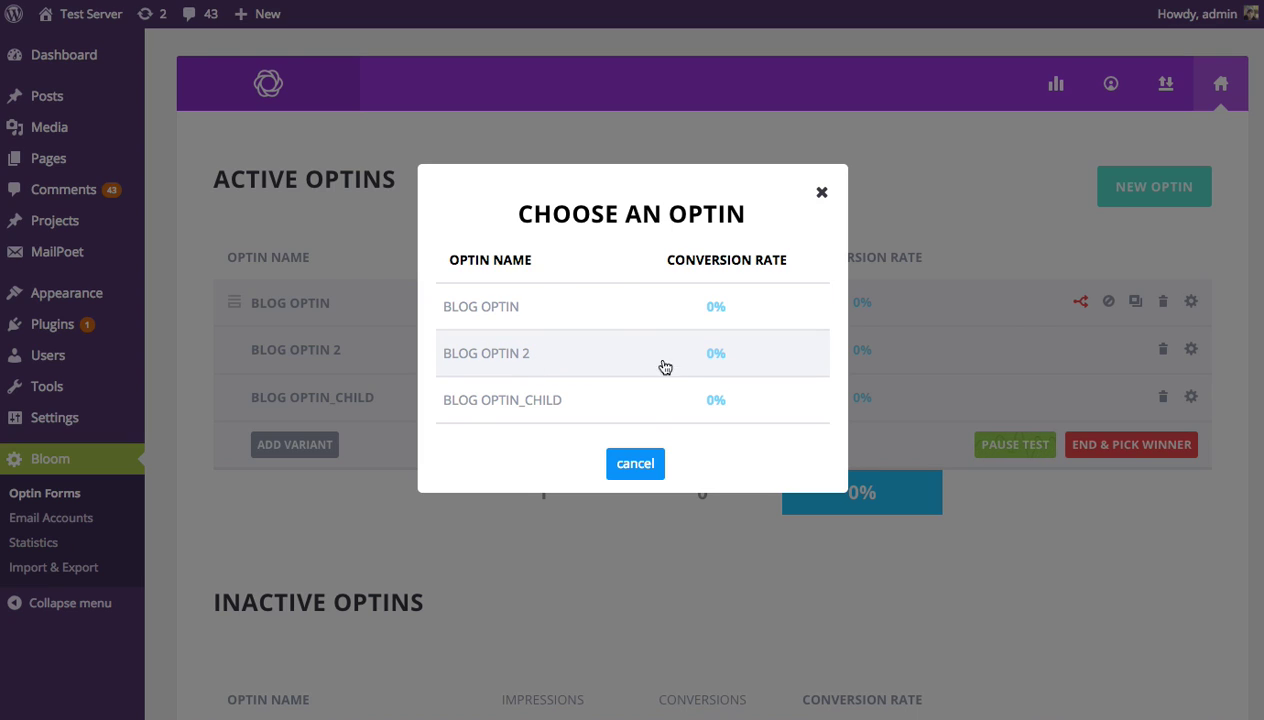
# Pick BLOG OPTIN 2 as the winner in the Choose an Optin dialog.
pyautogui.click(608, 363)
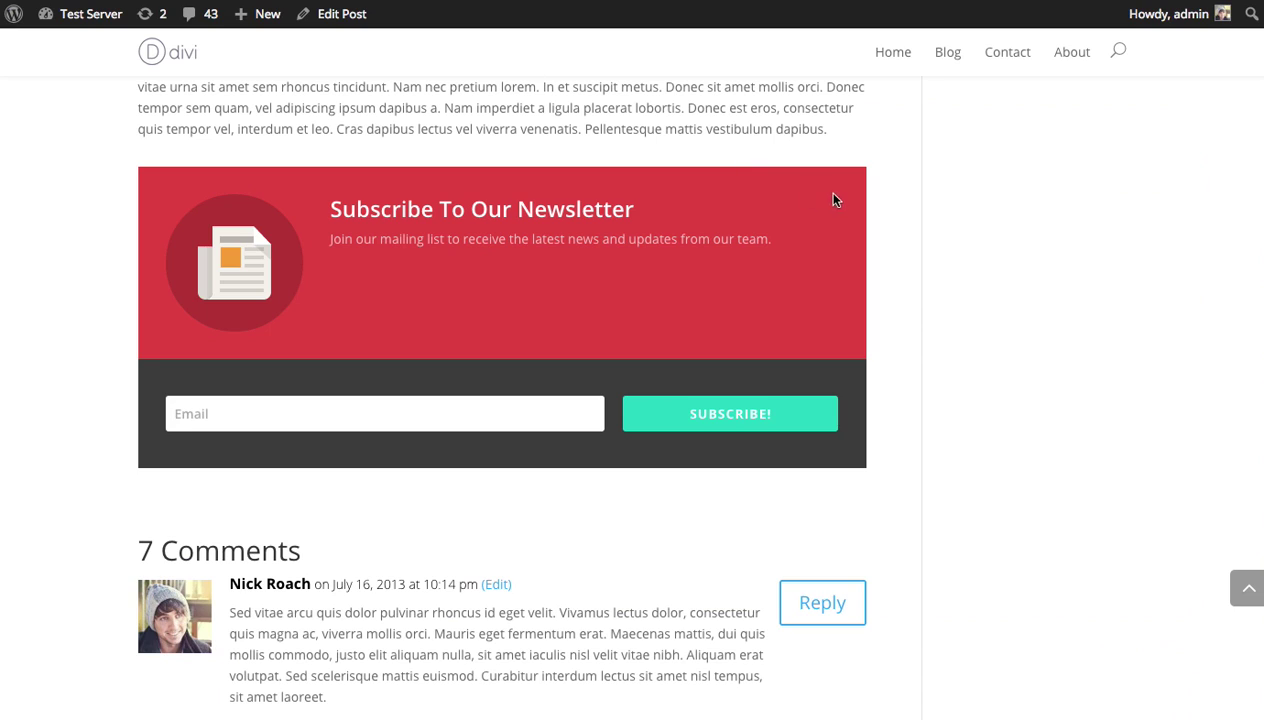
# Reload the blog post to show the green Email Marketing Ebook optin.
pyautogui.press('super+r')
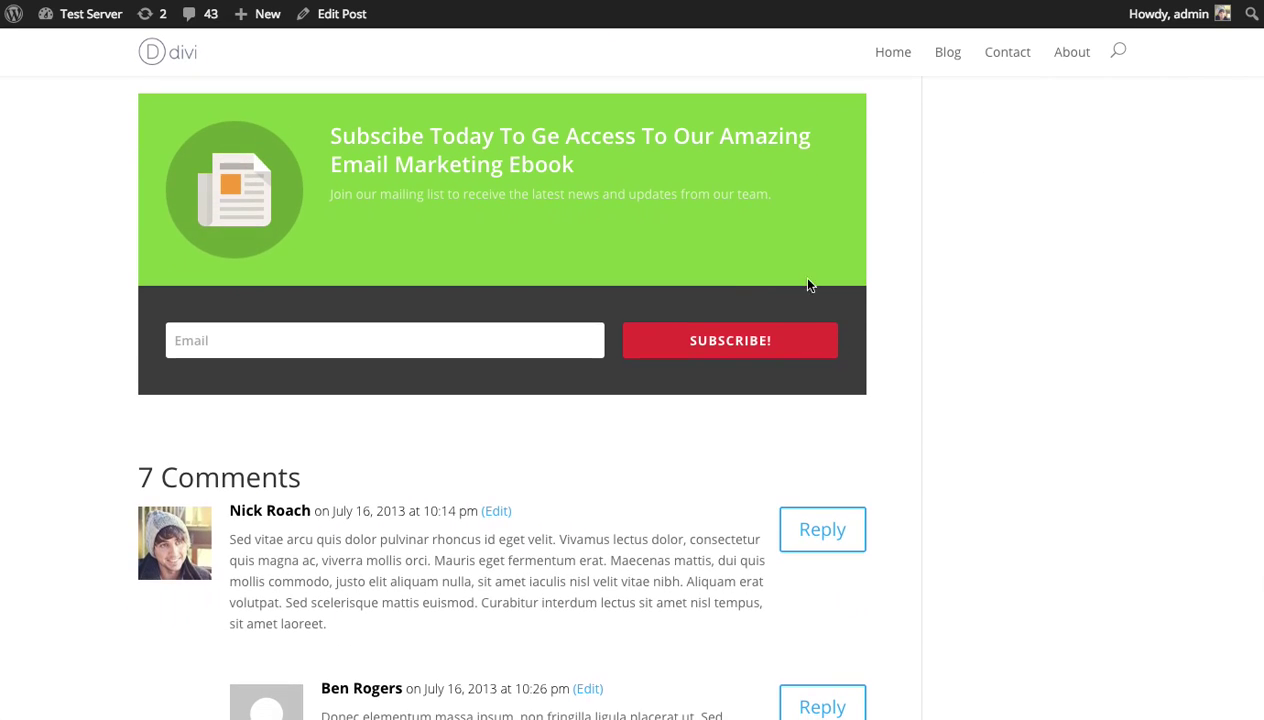